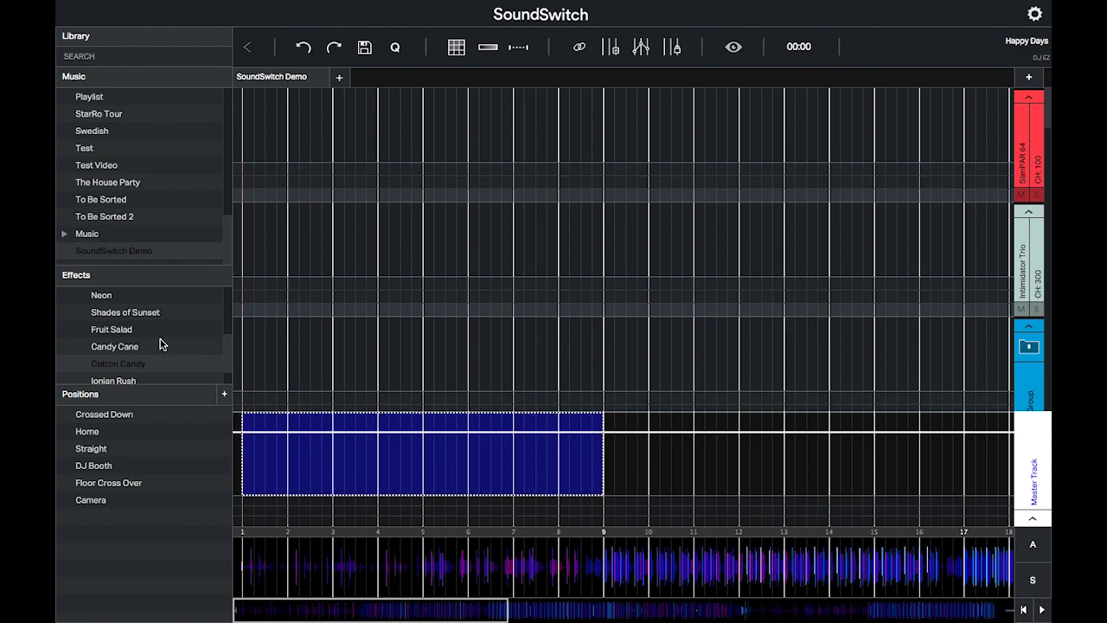
Apply the Pastel Nights color effect to Master Track bars 1 to 9 with a beat length of 1, and lower the track's intensity
scroll(160, 345, "up", 5)
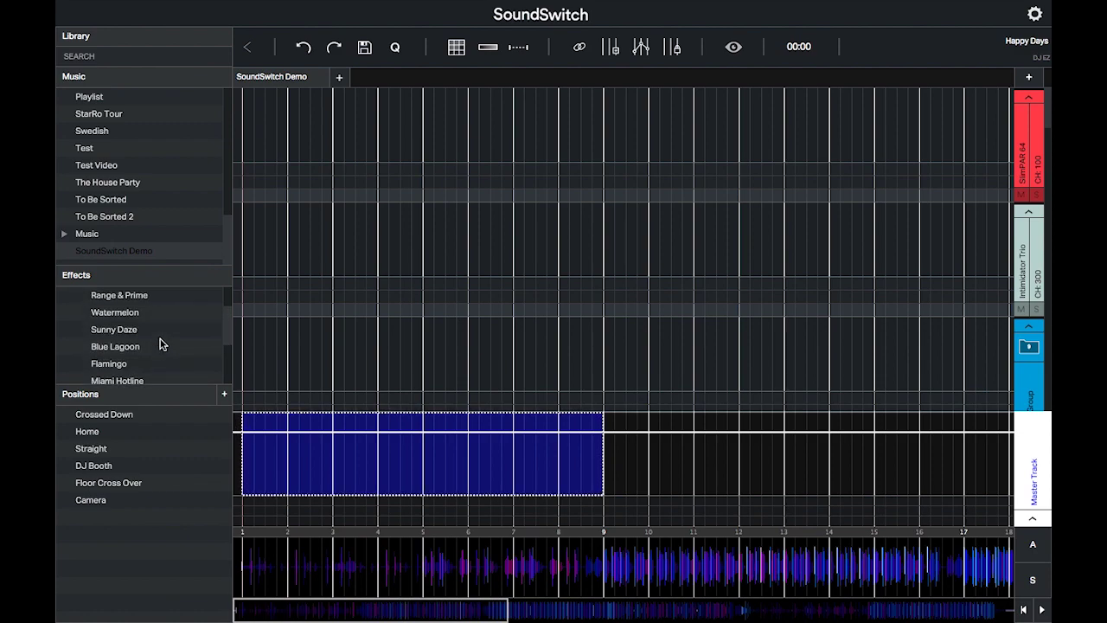
scroll(160, 345, "up", 3)
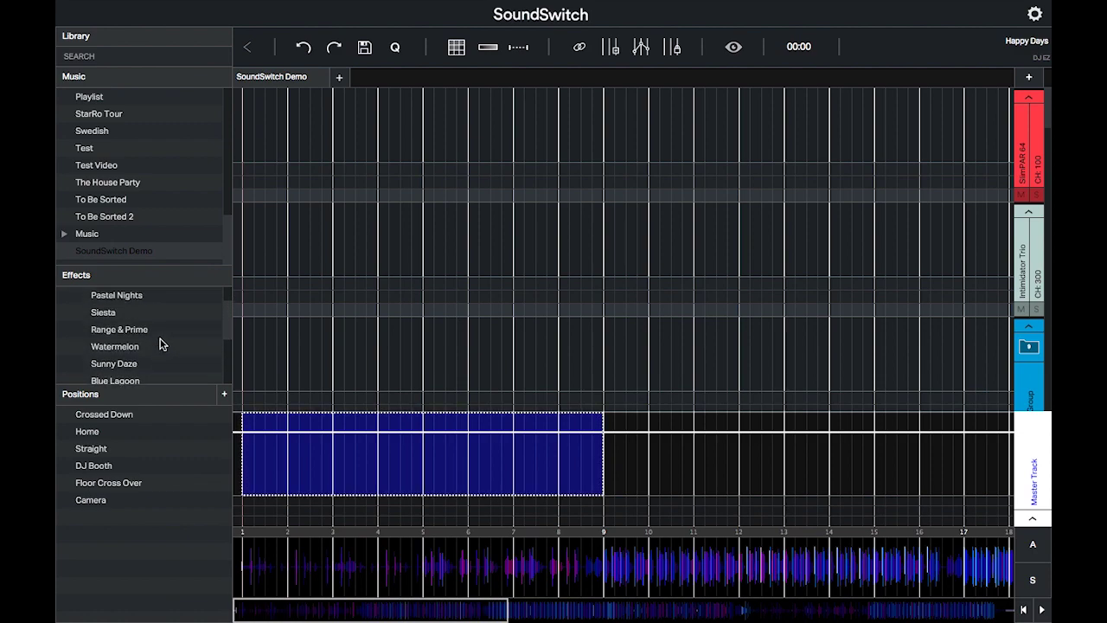
left_click_drag(115, 317, 321, 464)
left_click(660, 307)
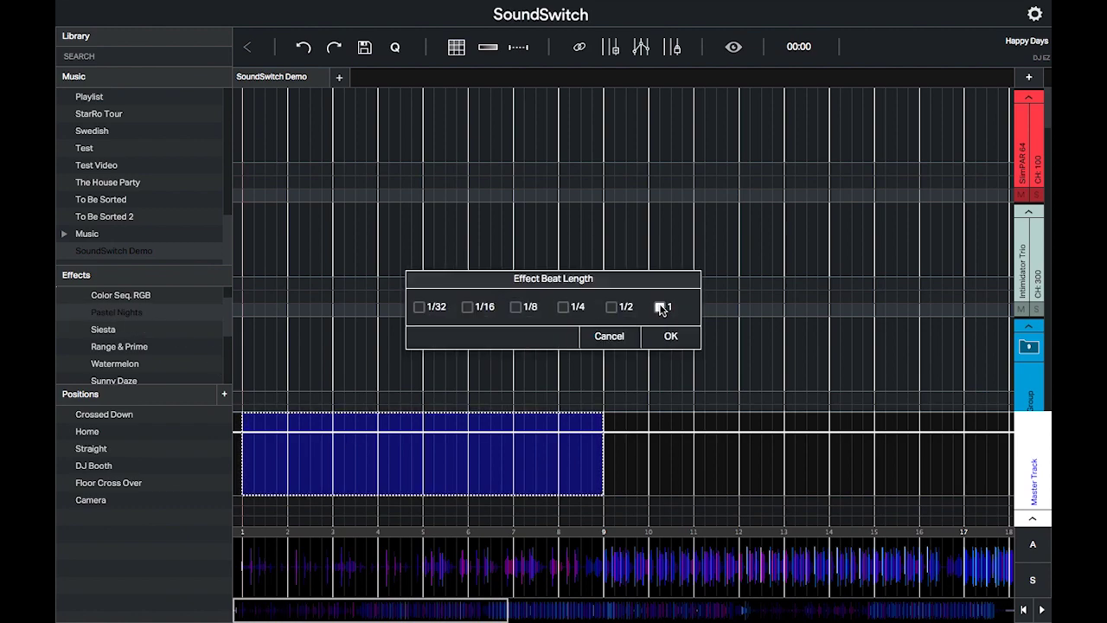
left_click(670, 336)
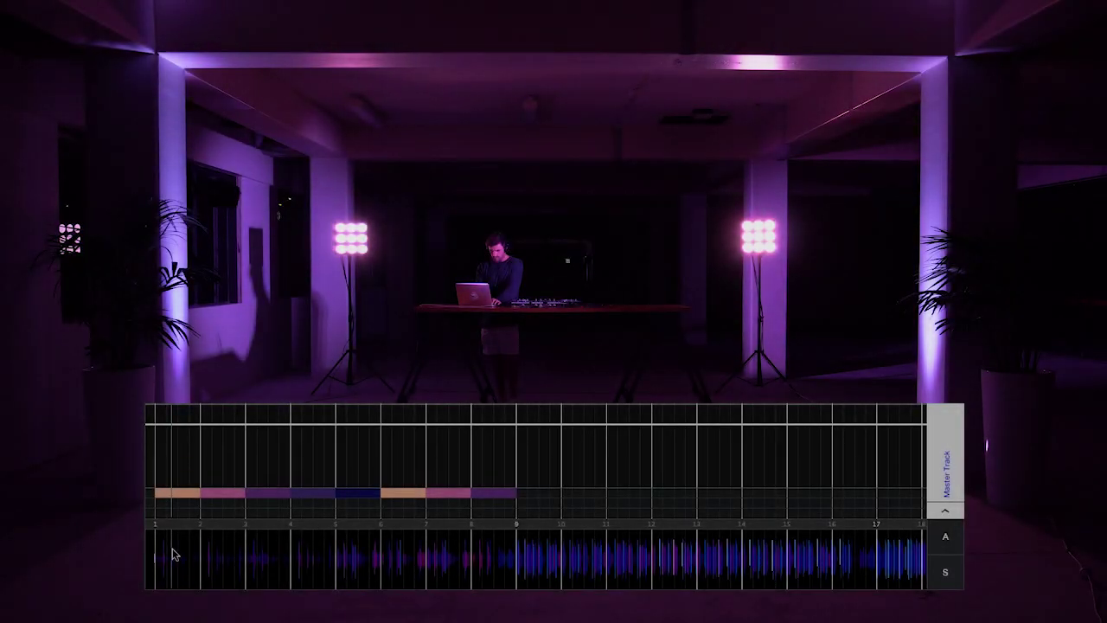
left_click_drag(299, 427, 299, 458)
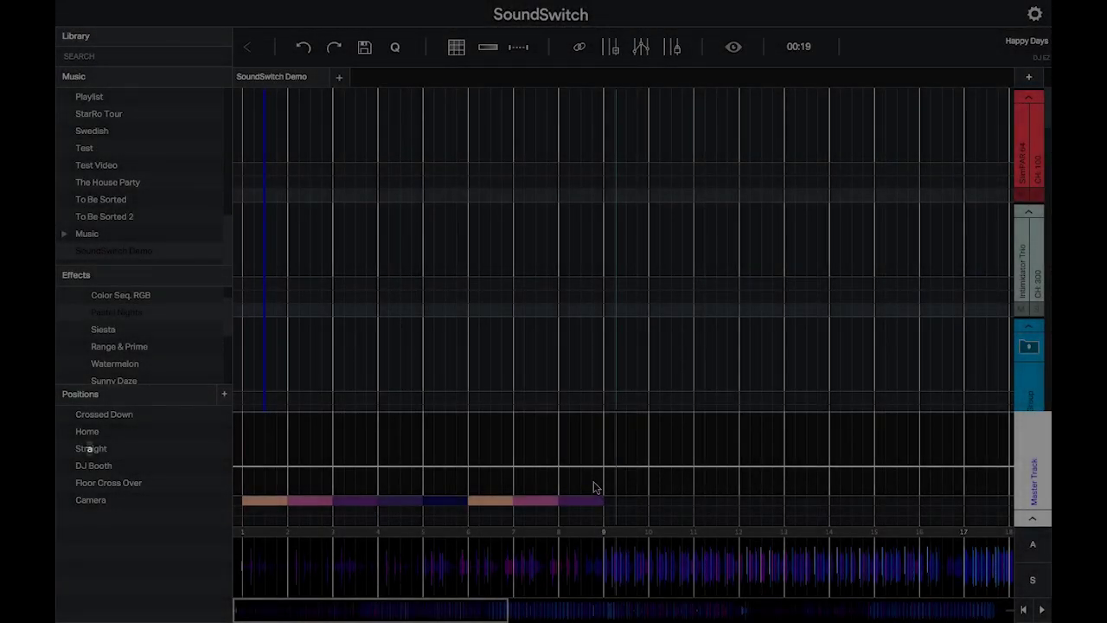
Apply the Fade In intensity effect to Master Track bars 1 to 9 and lower the level from bar 9 to about half
left_click(593, 487)
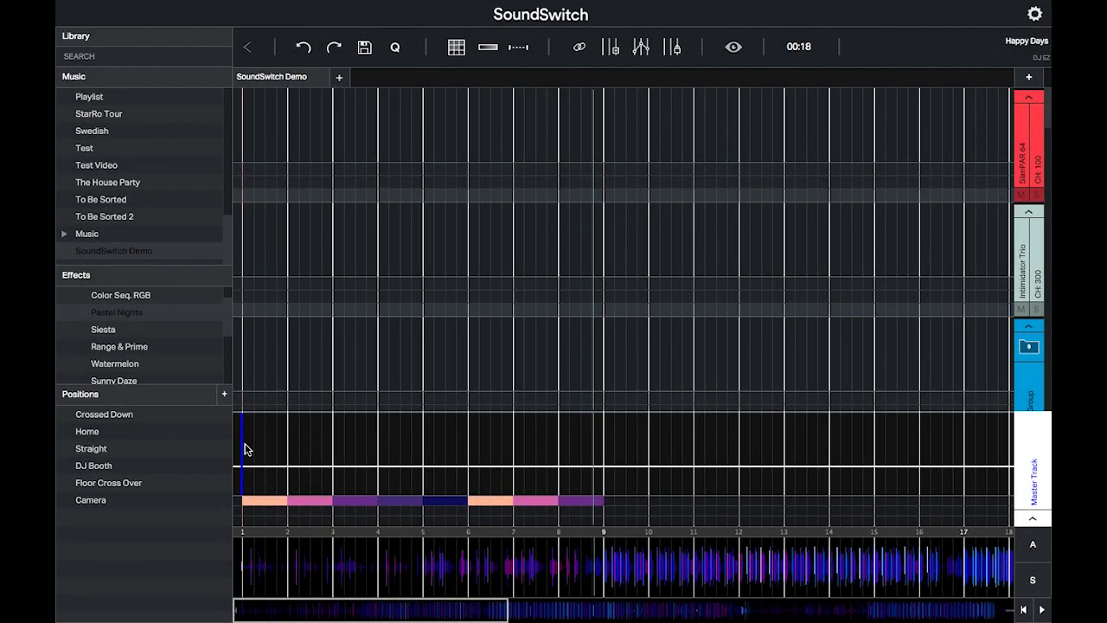
left_click_drag(244, 449, 603, 458)
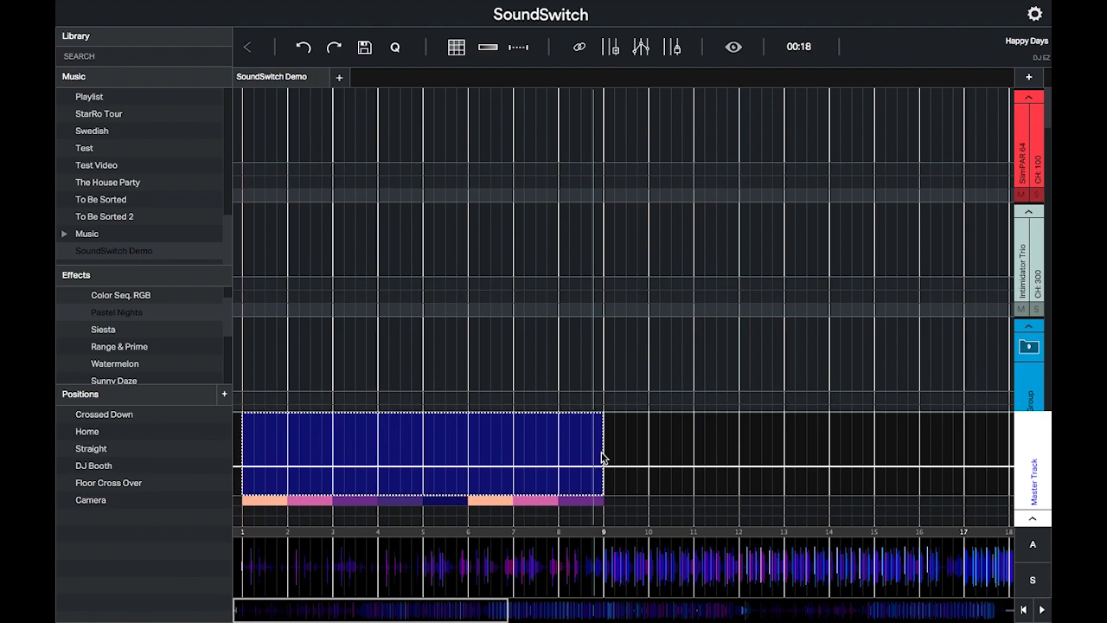
scroll(139, 346, "up", 4)
left_click(65, 296)
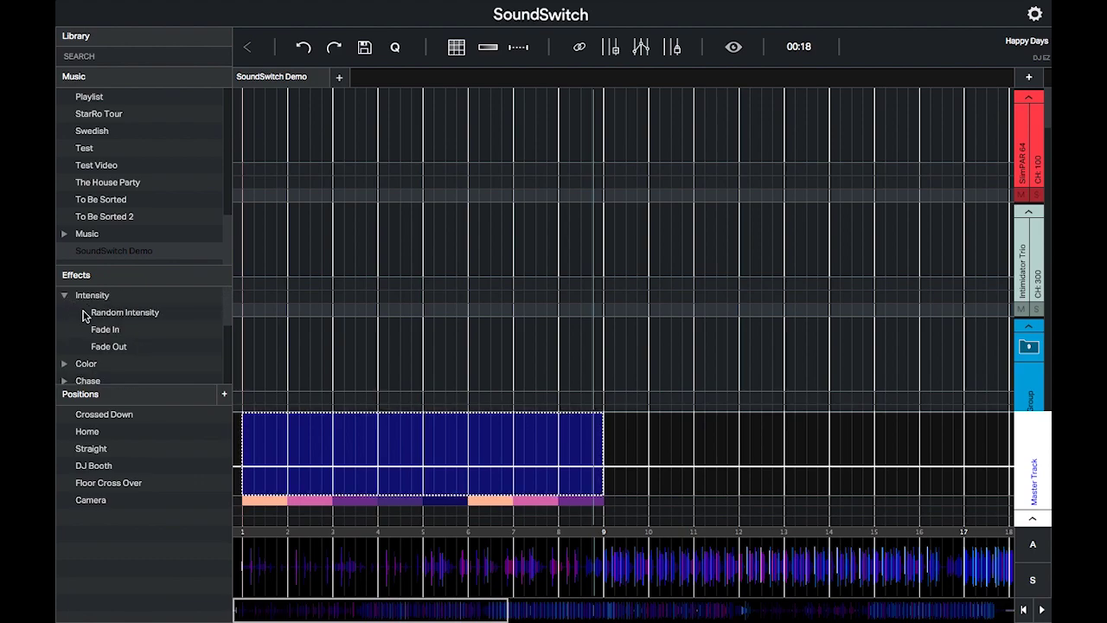
left_click_drag(104, 330, 329, 437)
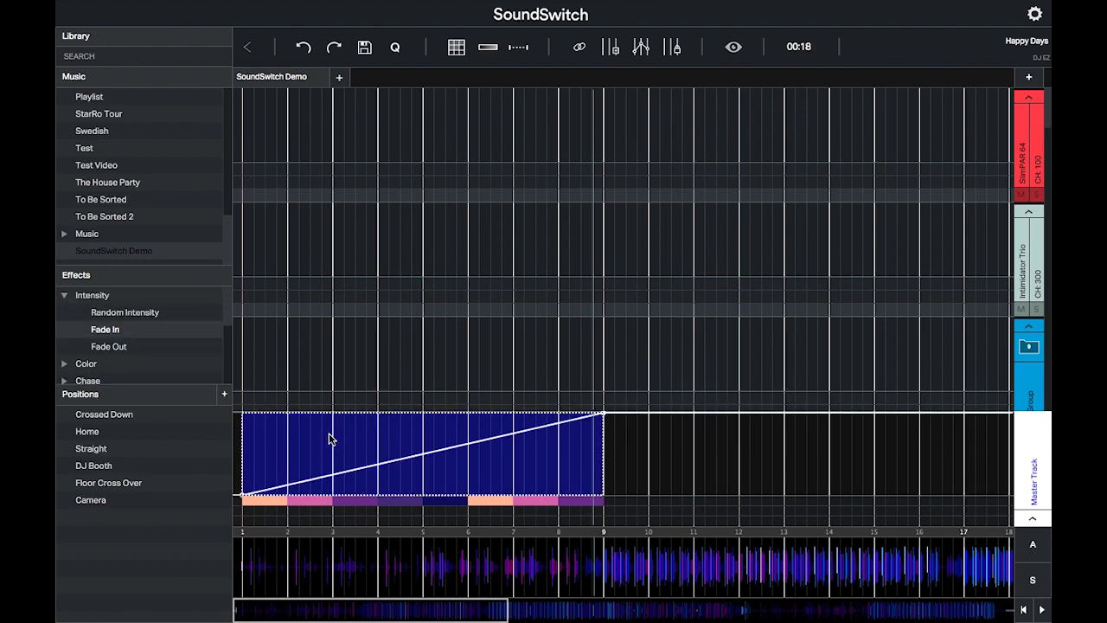
left_click_drag(623, 412, 625, 450)
Apply a repeating fade-out intensity pulse to Master Track bars 9 to 16 with a beat length of 1/4
scroll(625, 450, "right", 3)
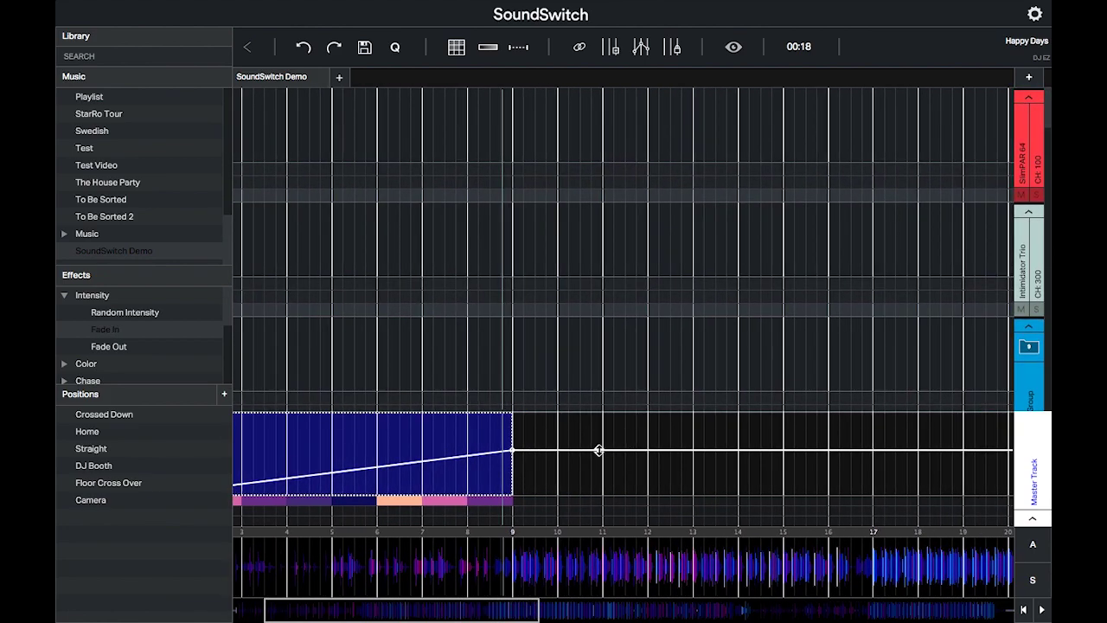
left_click(512, 472)
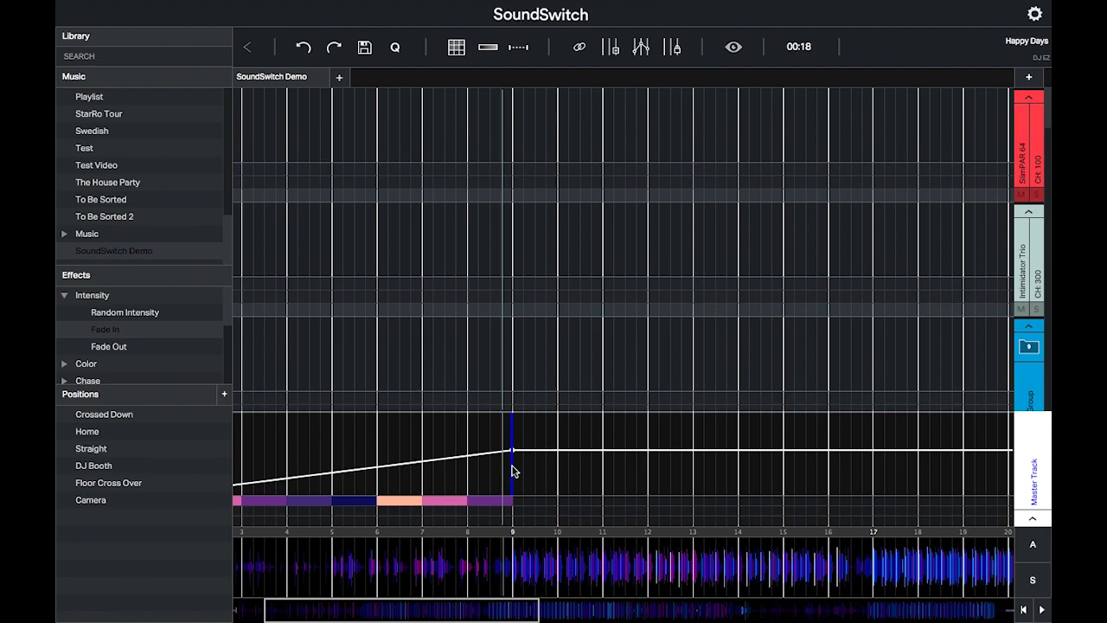
left_click_drag(514, 470, 870, 487)
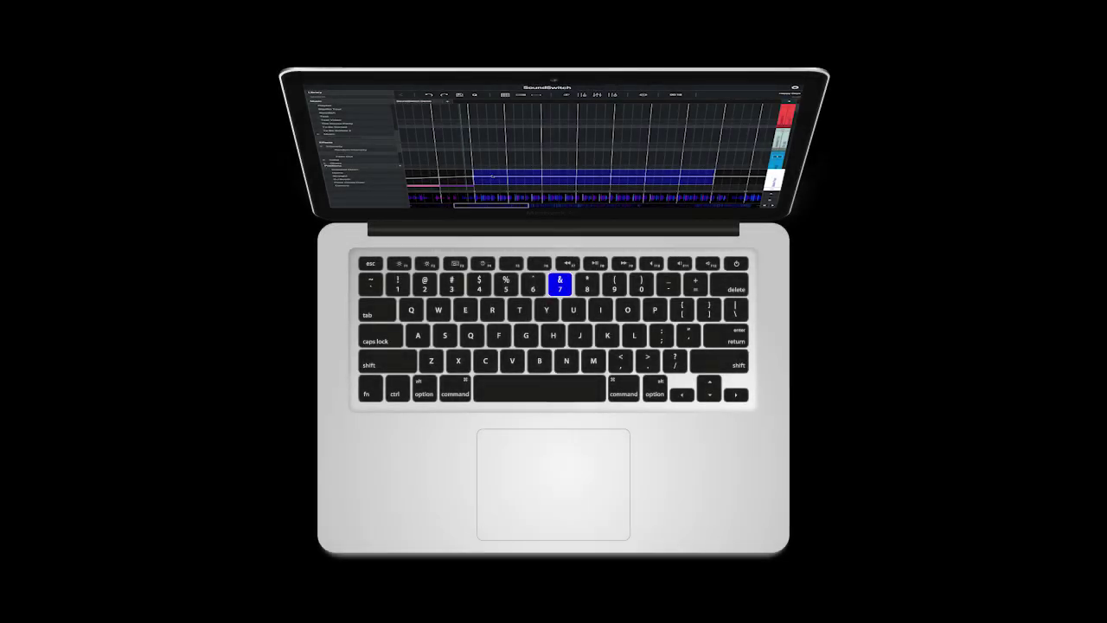
key("7")
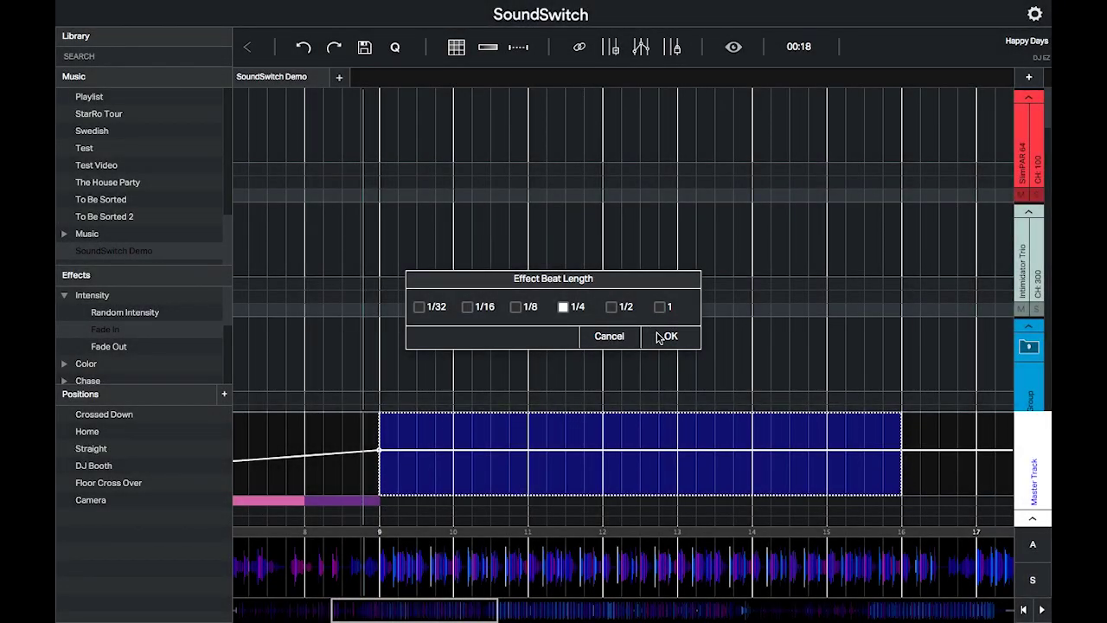
left_click(662, 338)
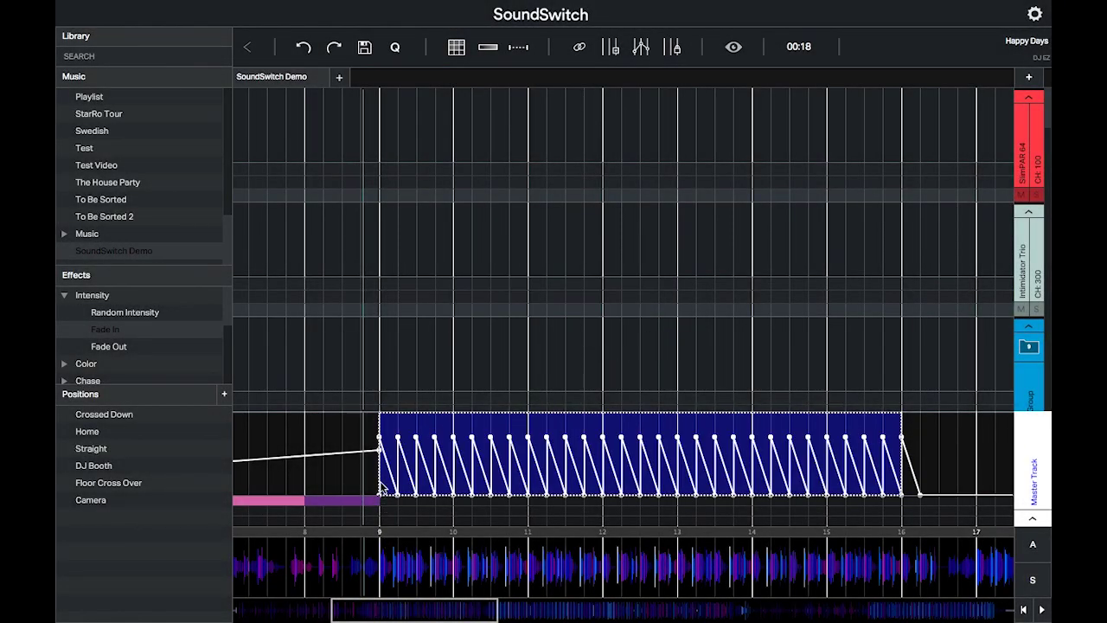
Fill the Master Track color lane beneath the pulses with purple and add one more quarter-bar intensity pulse after bar 16
left_click_drag(387, 497, 876, 495)
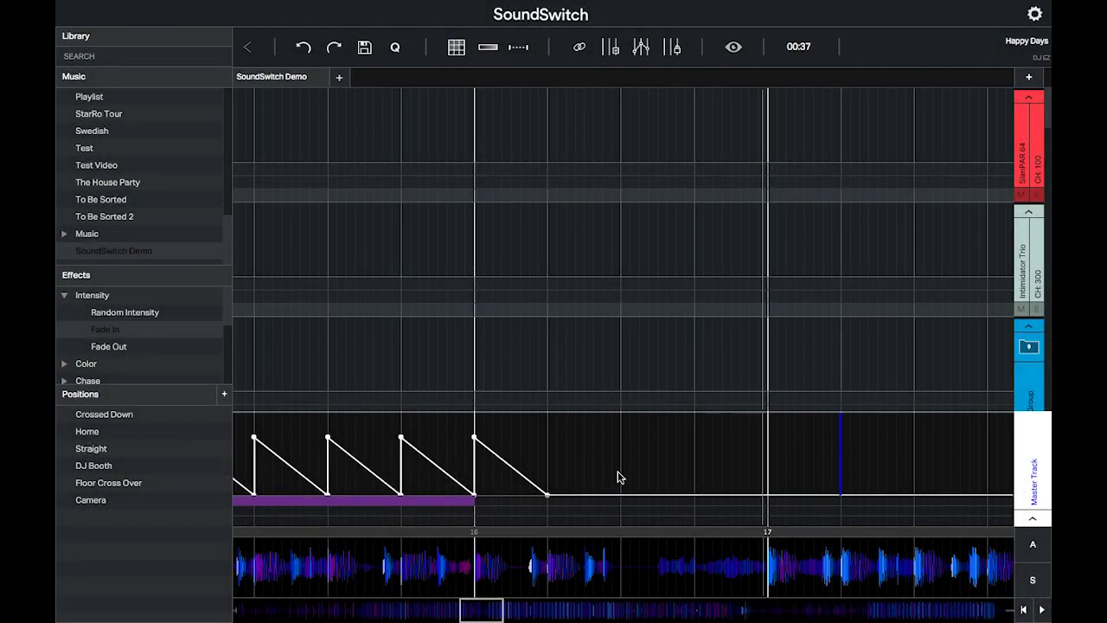
left_click(438, 451)
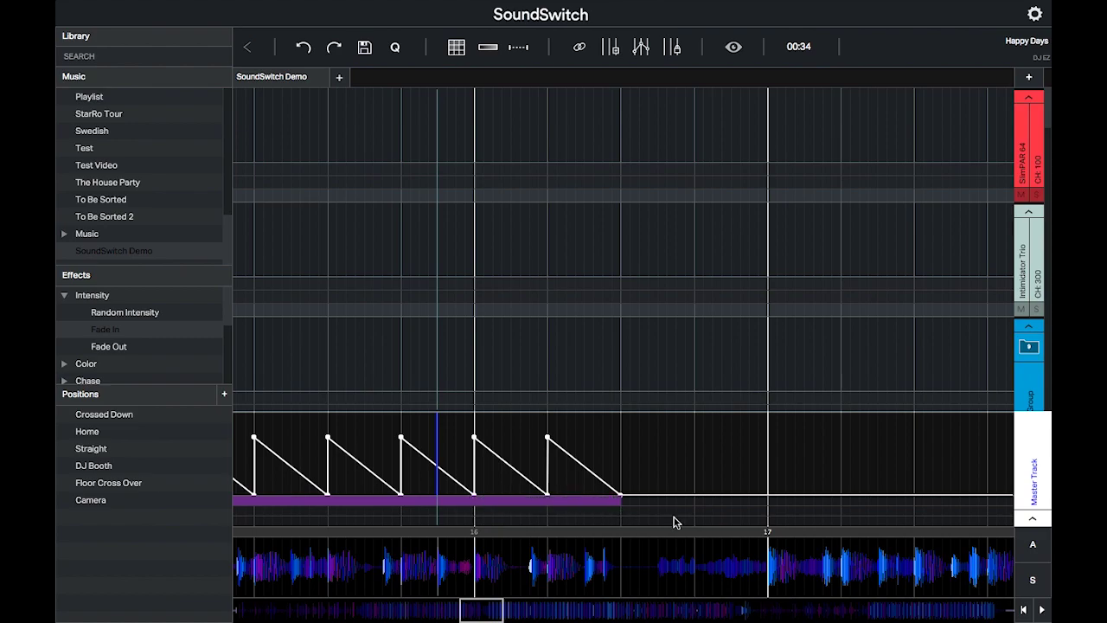
Apply the Lime Lagoon color effect to Master Track bars 17 to 25 with a beat length of 1/2, and raise the intensity from bar 17
scroll(674, 522, "down", 6)
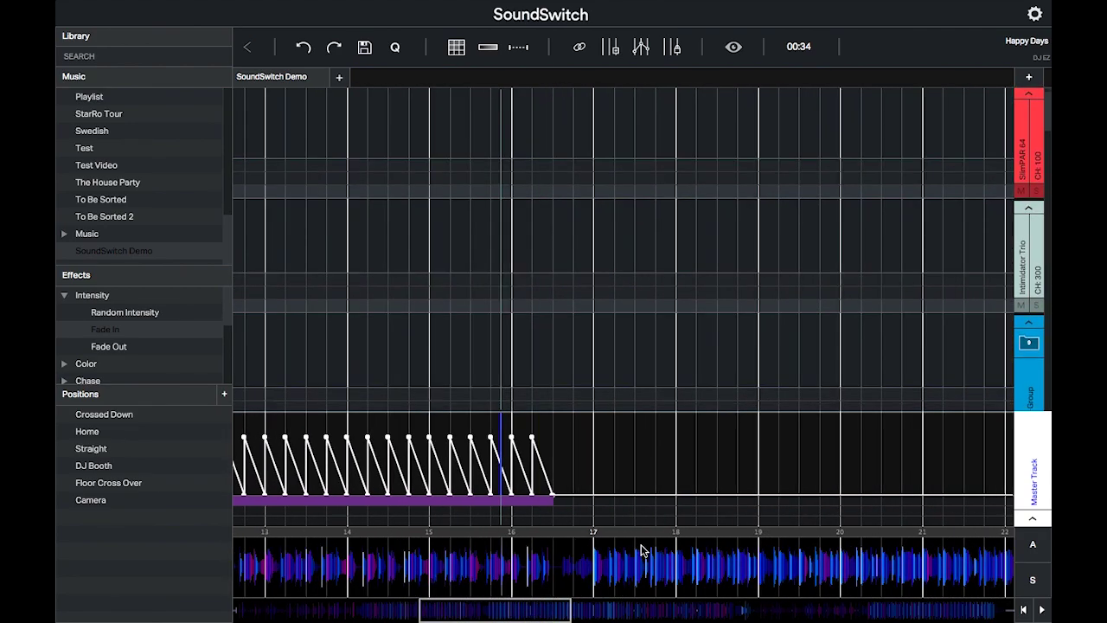
scroll(642, 551, "down", 3)
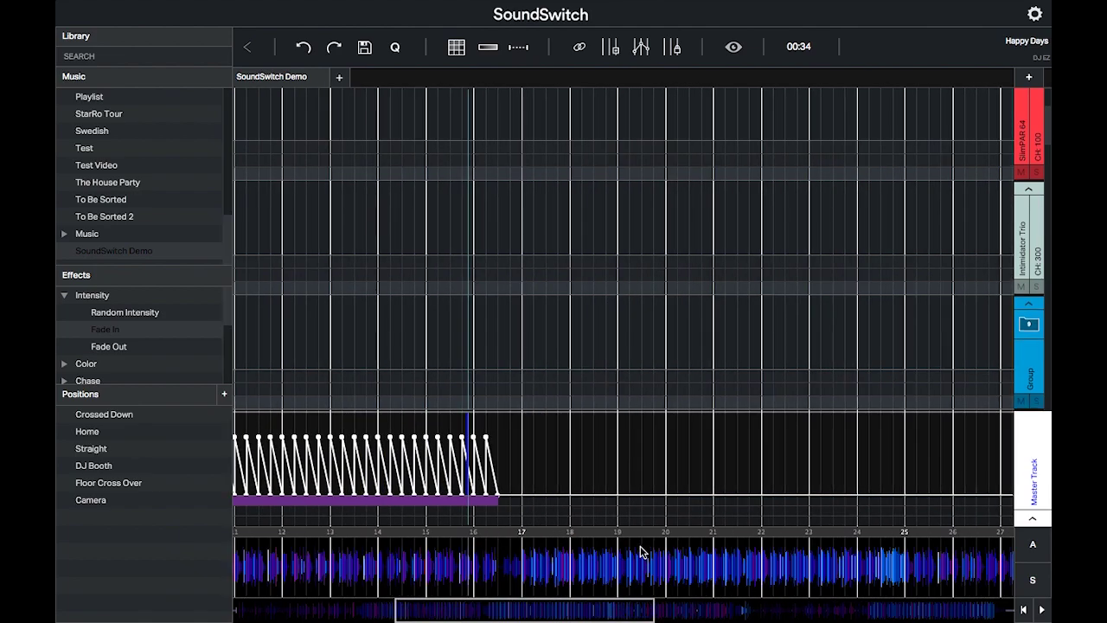
scroll(536, 468, "right", 1)
left_click_drag(505, 468, 878, 461)
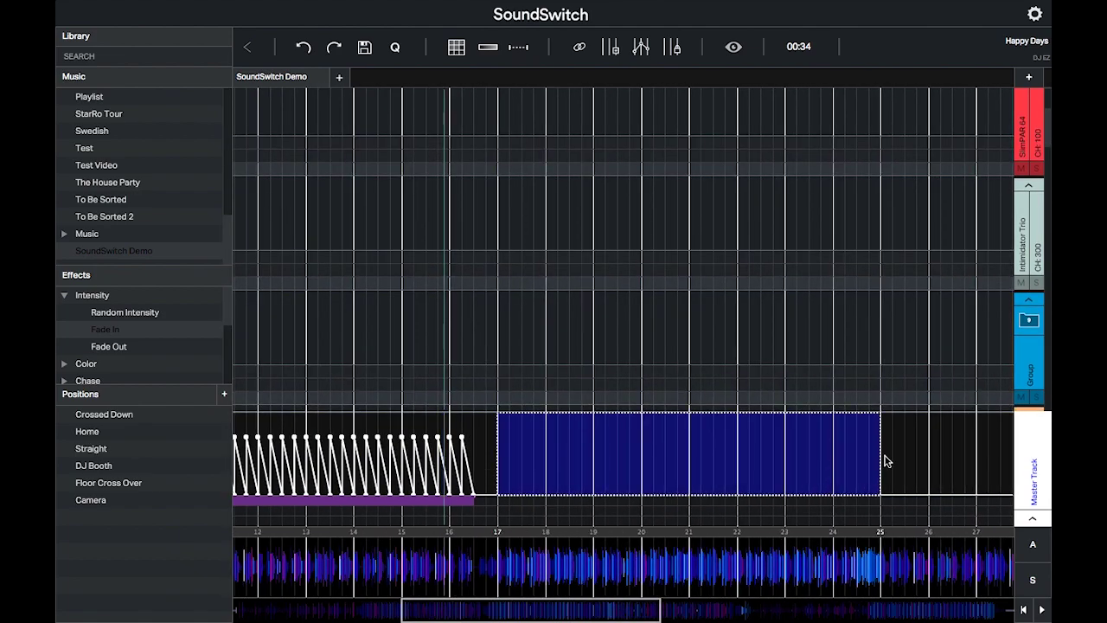
scroll(87, 378, "down", 5)
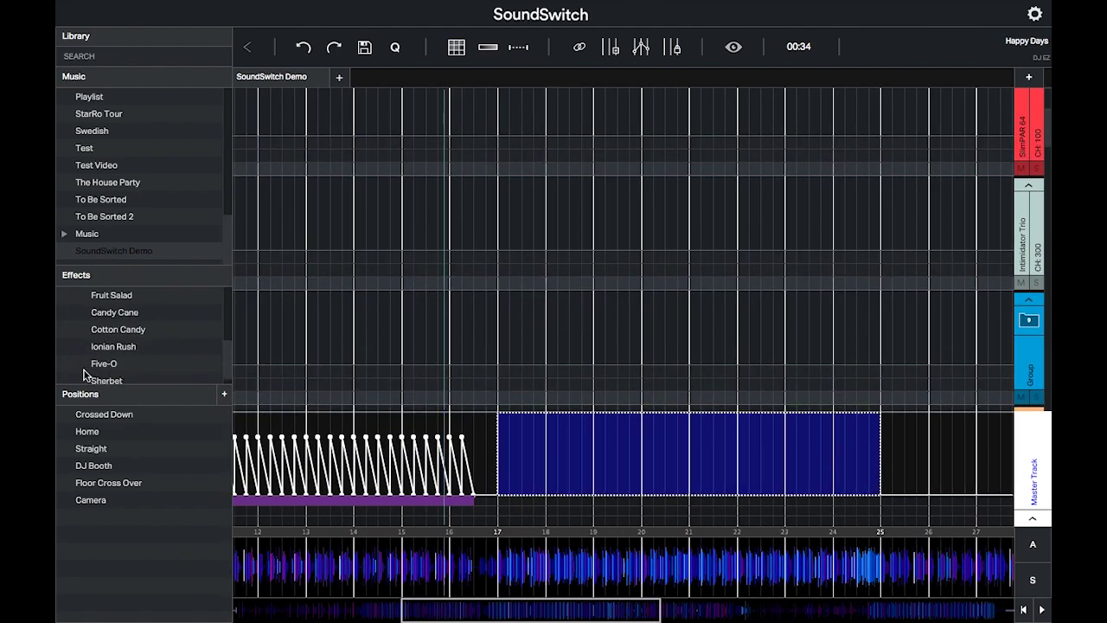
left_click_drag(558, 458, 558, 459)
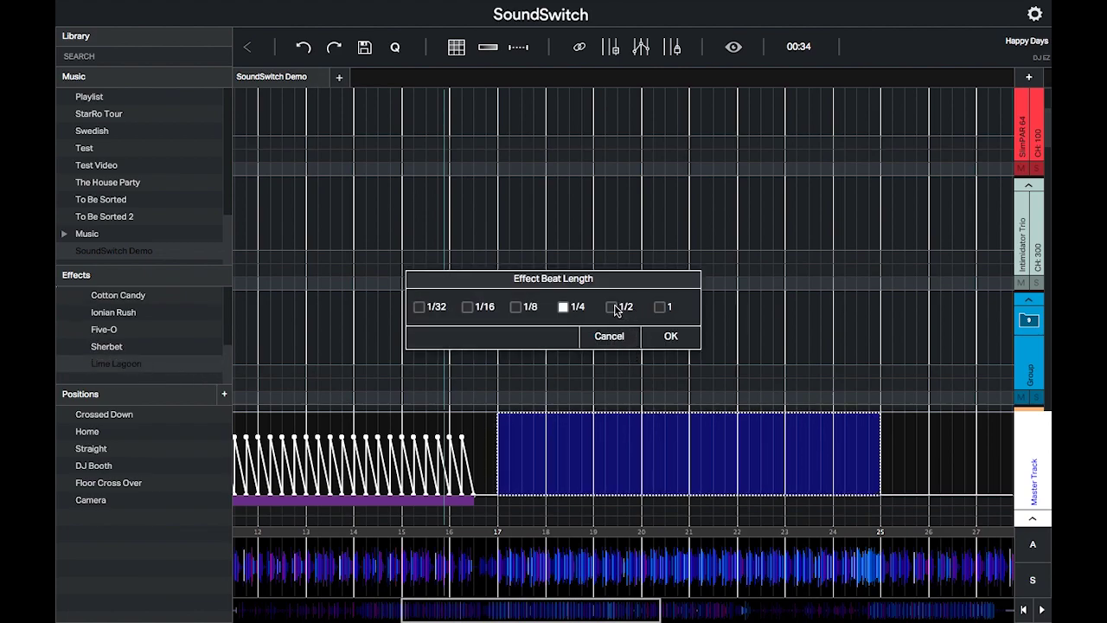
left_click(672, 336)
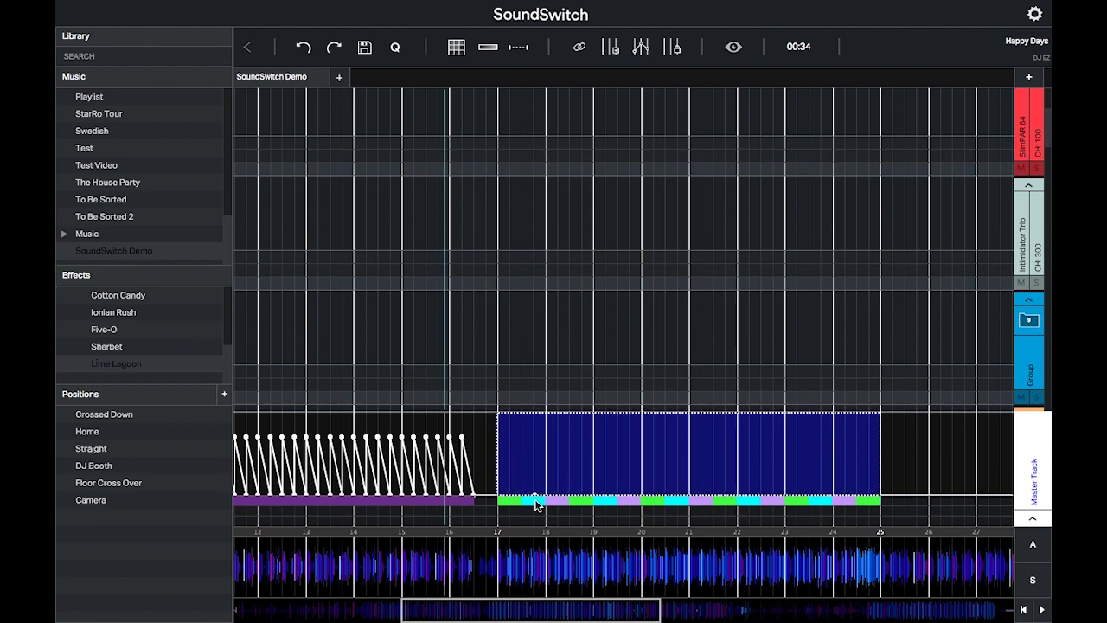
left_click_drag(535, 493, 497, 447)
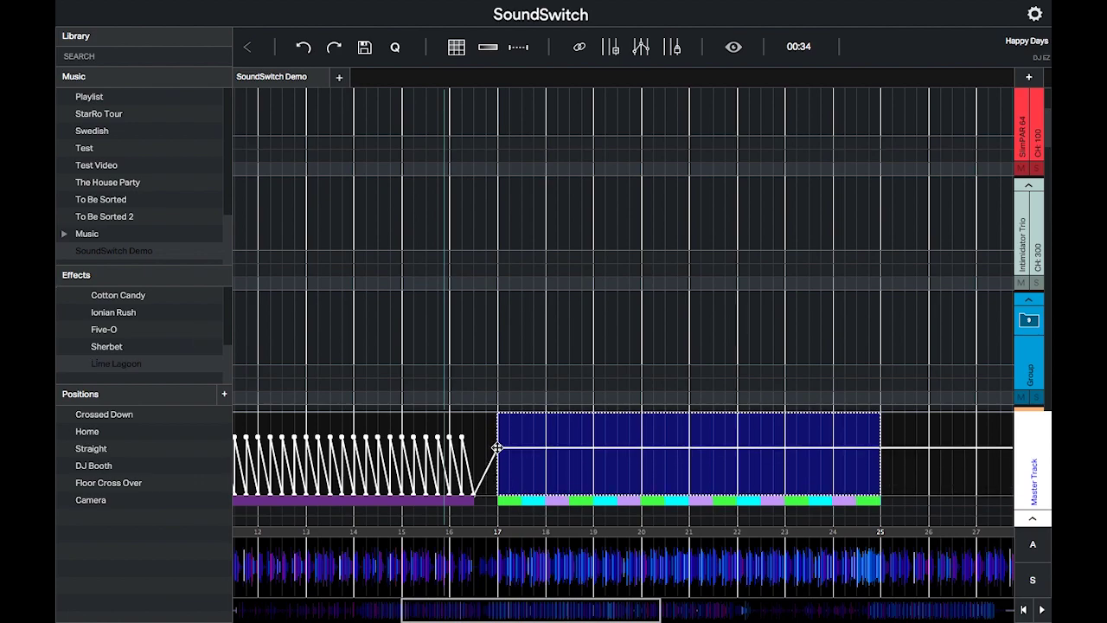
key("Delete")
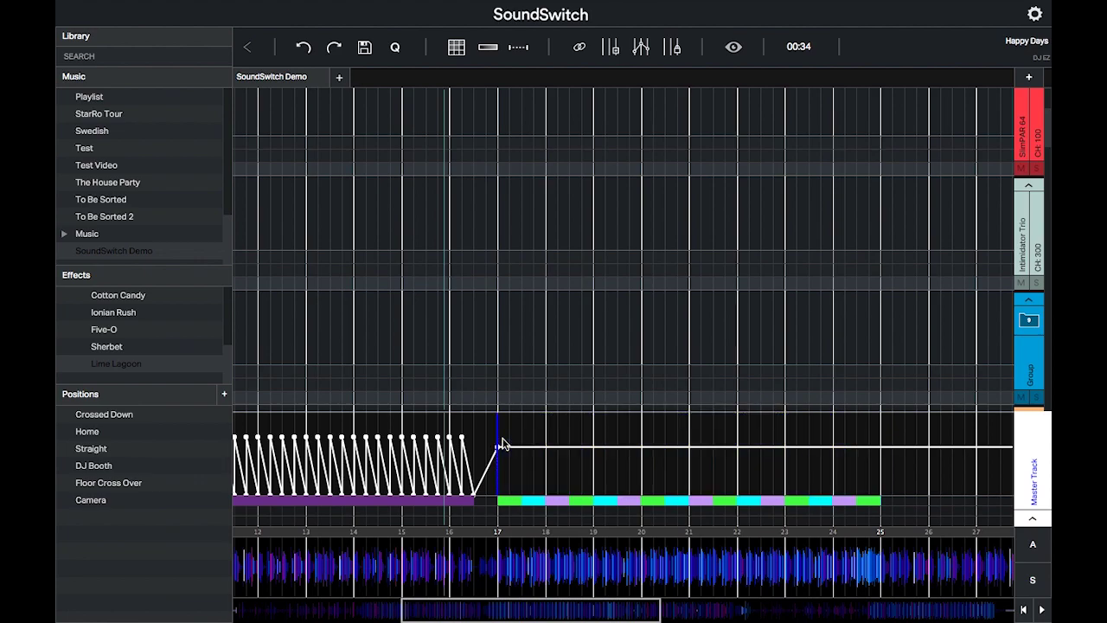
Expand the blue group track to show its individual Core 3x3 fixture tracks
scroll(556, 346, "down", 3)
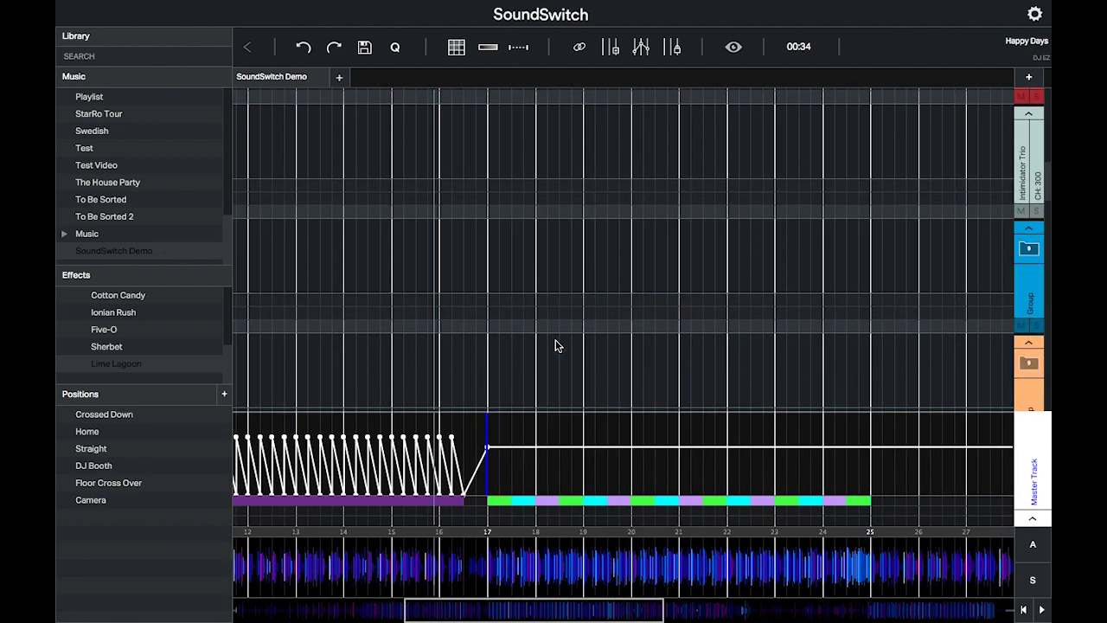
scroll(795, 292, "right", 2)
scroll(796, 292, "down", 1)
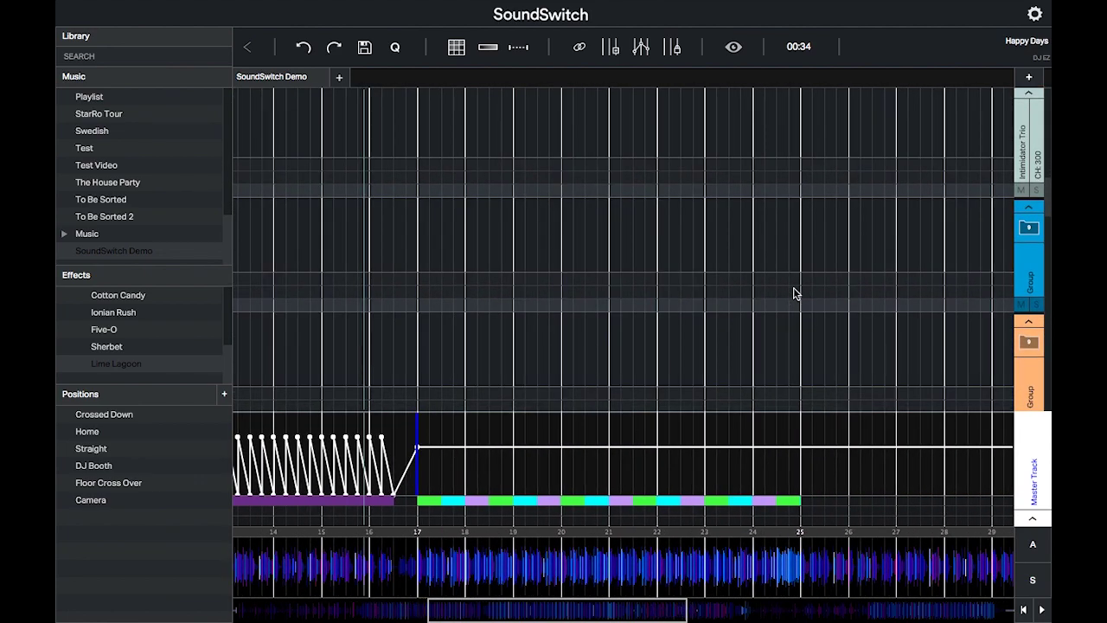
left_click(1028, 229)
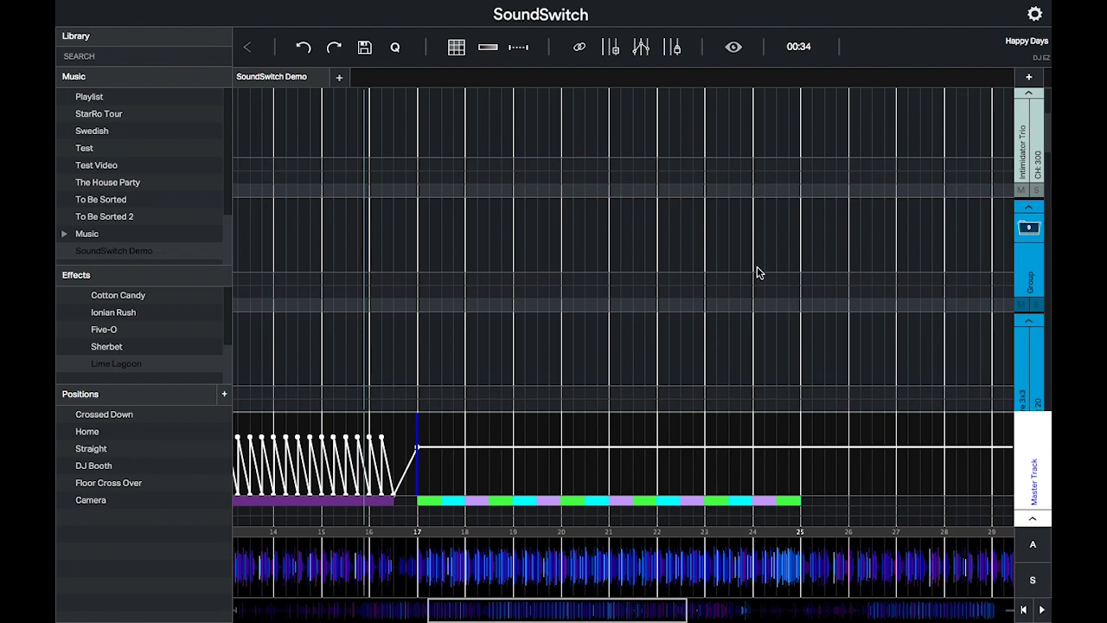
scroll(755, 272, "down", 2)
scroll(755, 272, "right", 1)
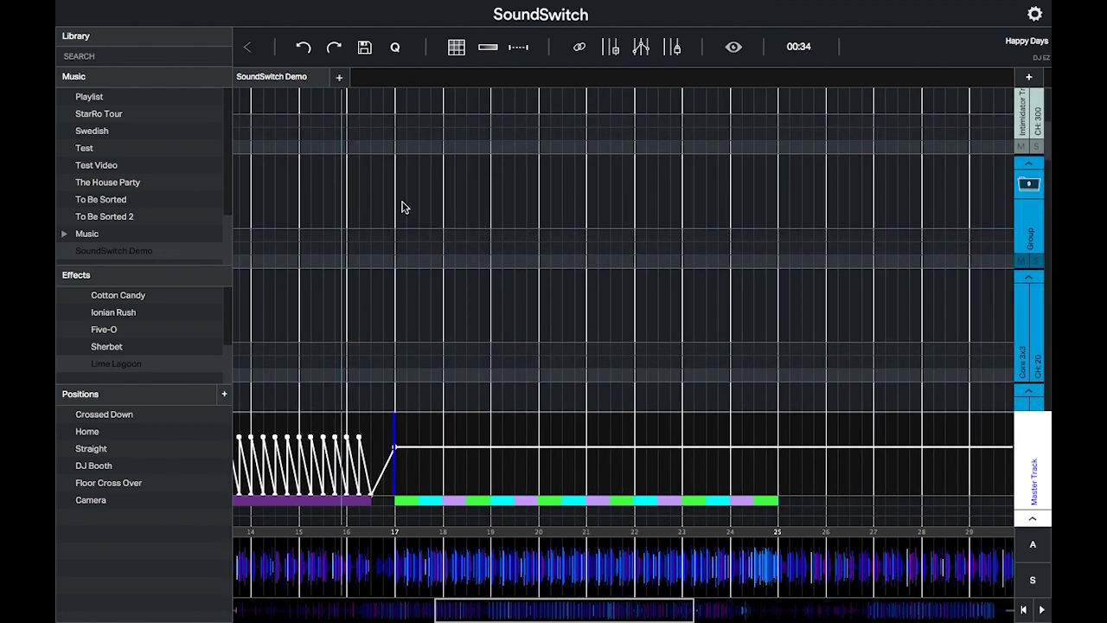
Apply the Forward Chase effect to the whole blue group over bars 17 to 25 with a beat length of 1/4
left_click_drag(401, 207, 776, 207)
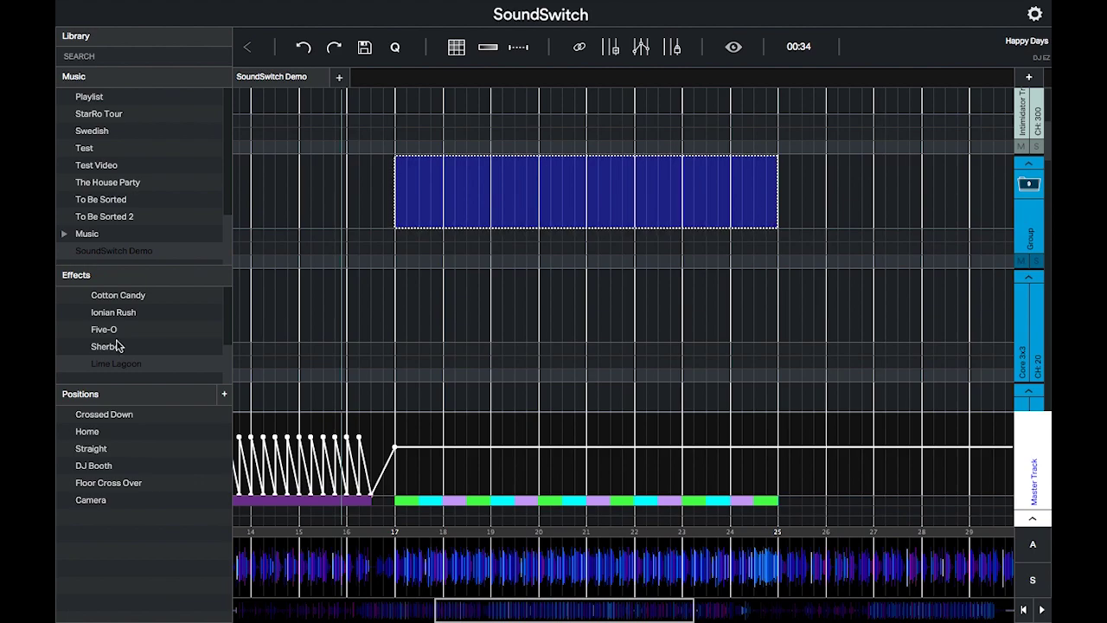
scroll(64, 359, "down", 5)
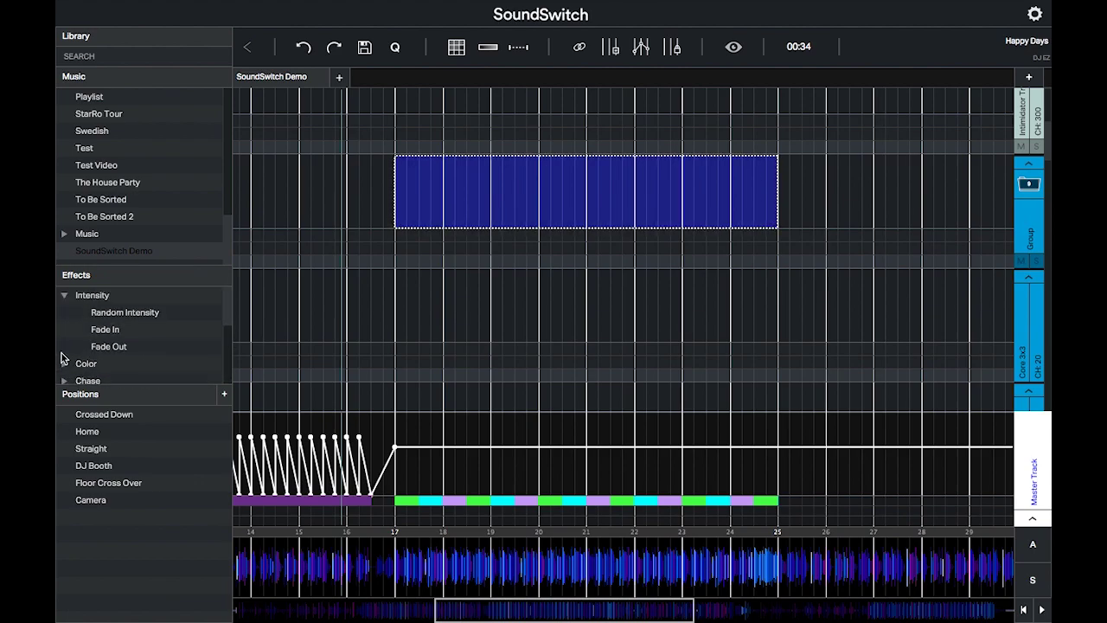
left_click(69, 363)
scroll(69, 366, "down", 2)
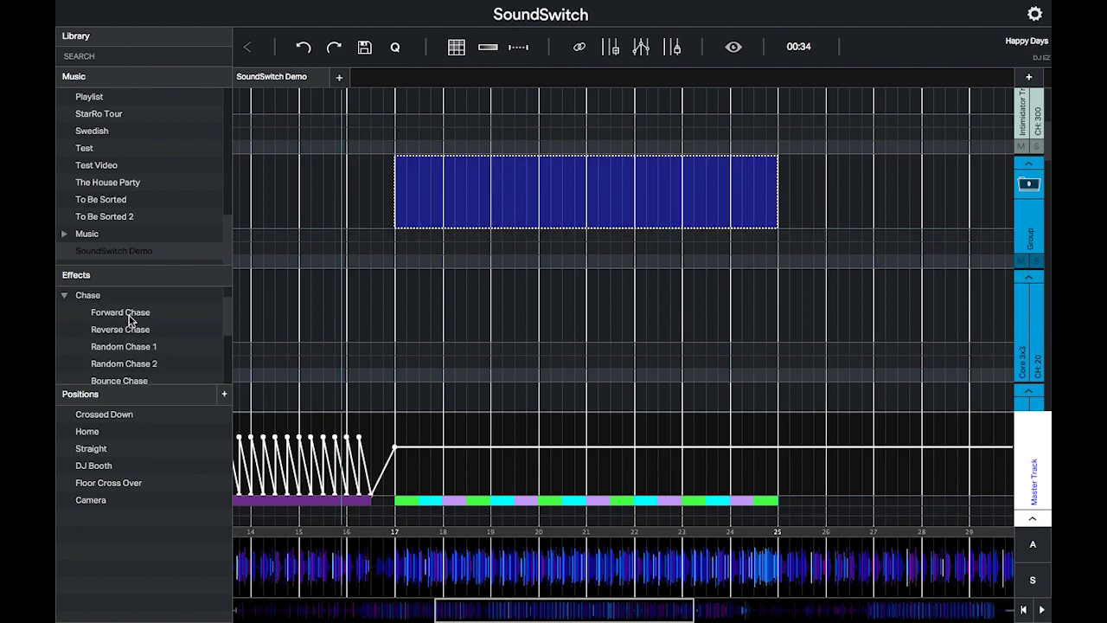
left_click_drag(142, 317, 455, 220)
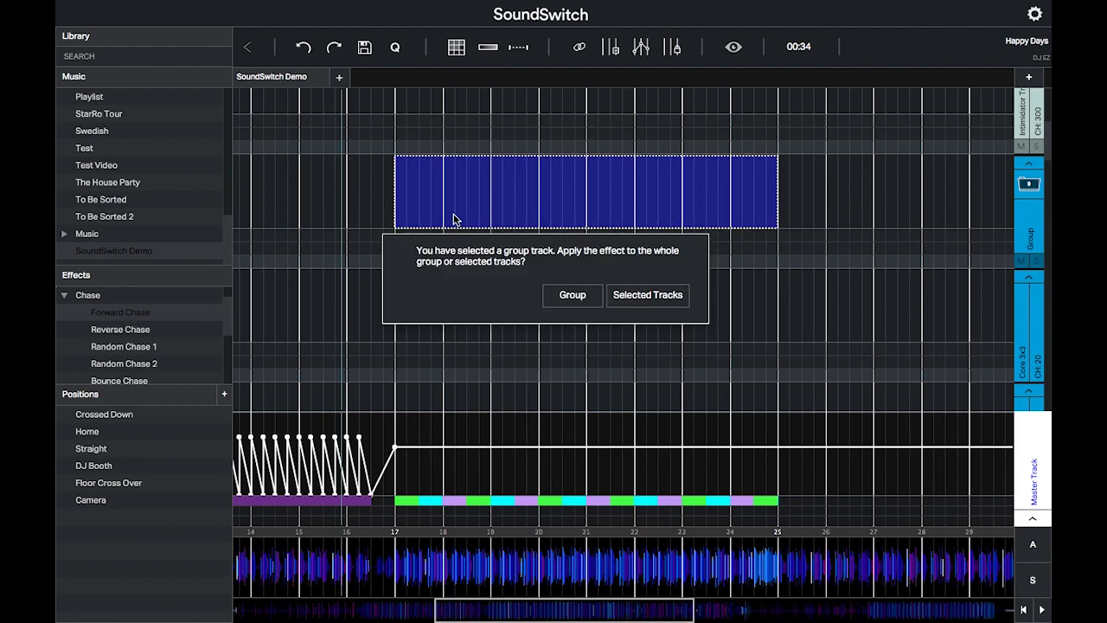
left_click(570, 296)
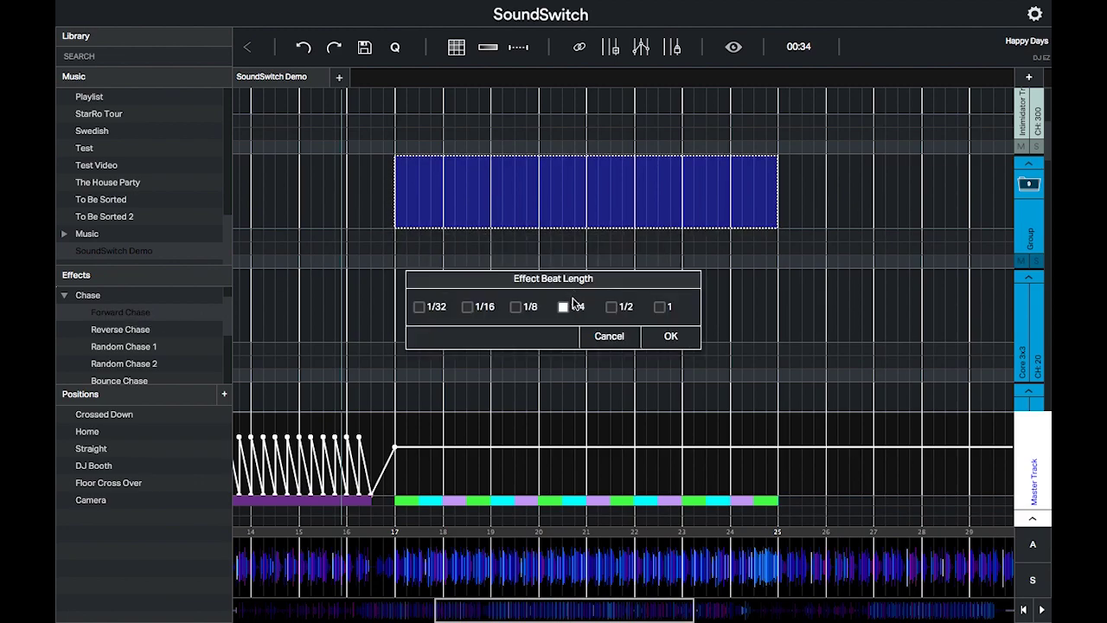
left_click(671, 336)
scroll(569, 325, "down", 5)
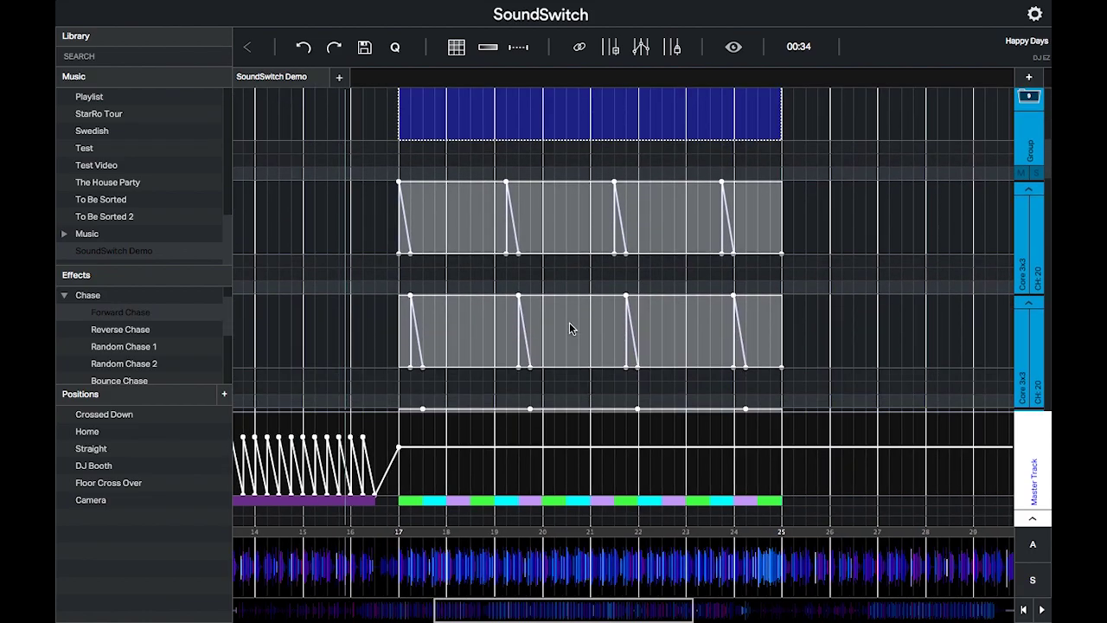
scroll(569, 327, "up", 3)
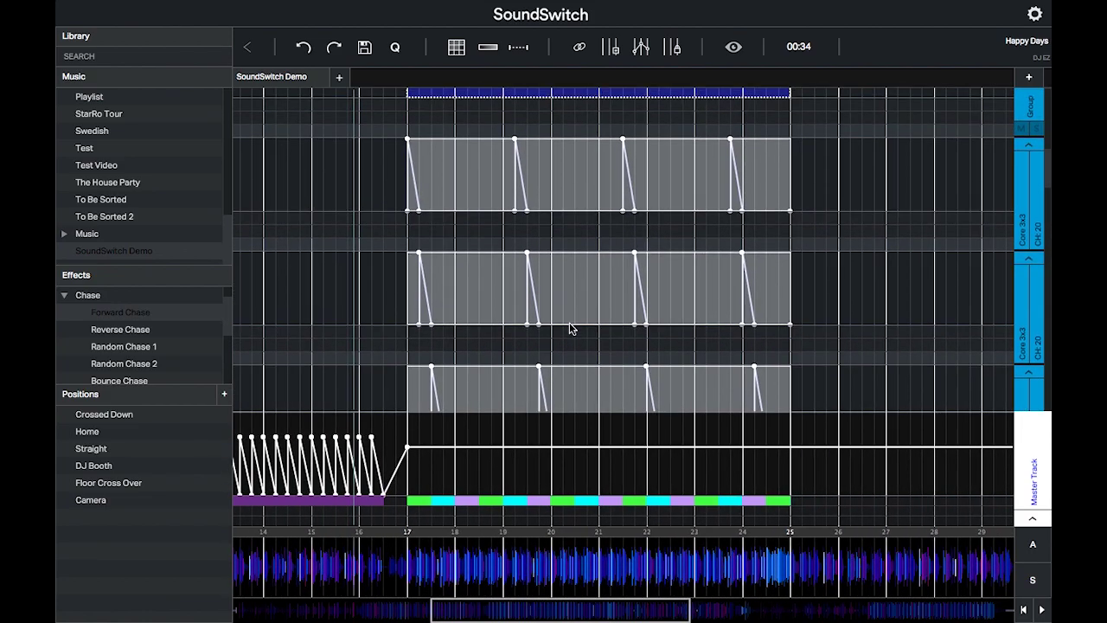
Apply the Forward Chase effect to the whole orange group over bars 17 to 25, and collapse the blue and orange group tracks
scroll(570, 327, "up", 1)
key("ctrl+z")
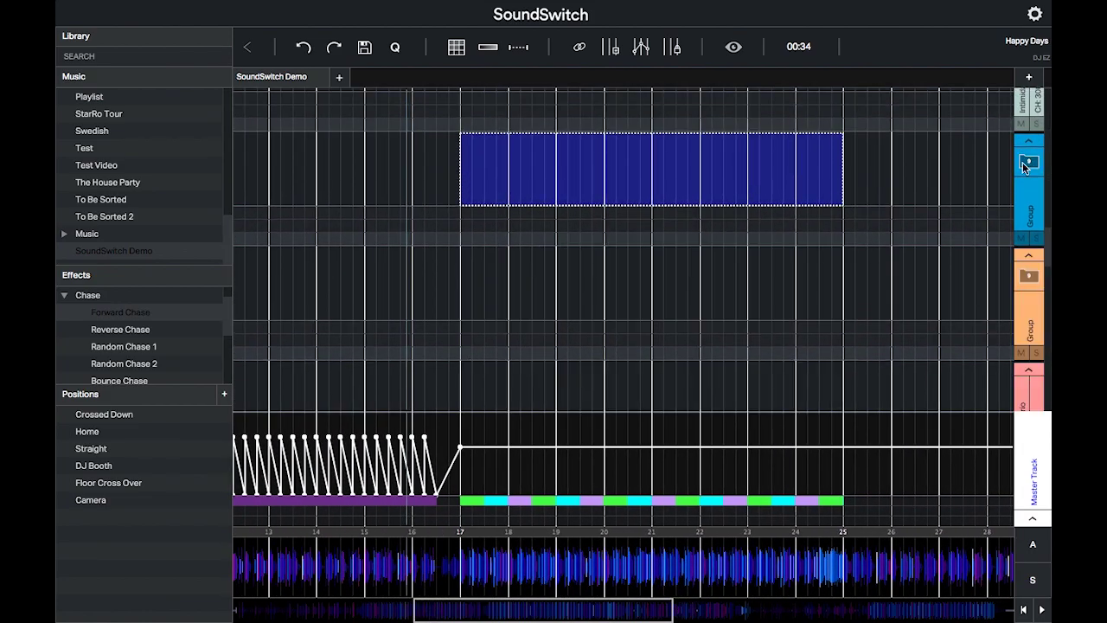
left_click_drag(457, 268, 832, 266)
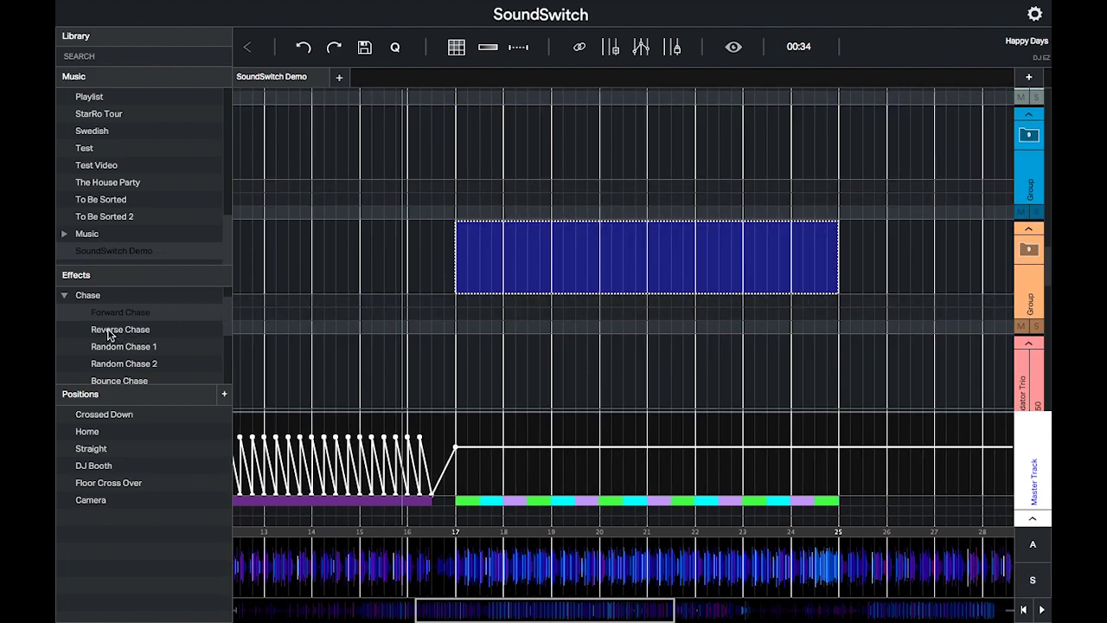
left_click_drag(116, 316, 584, 275)
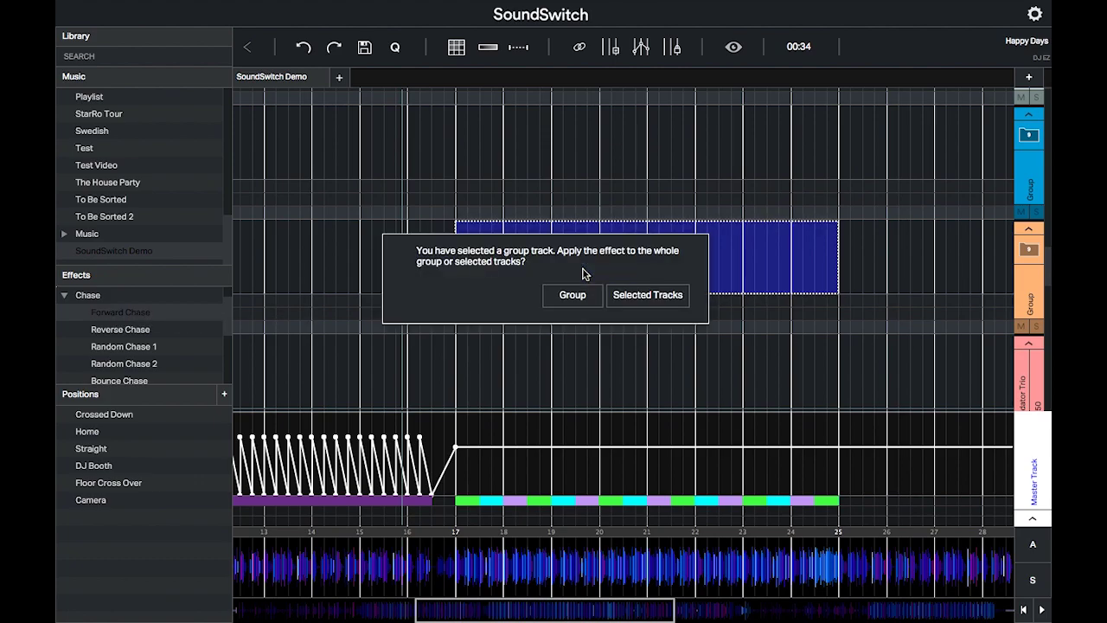
left_click(573, 295)
left_click(585, 305)
left_click(664, 335)
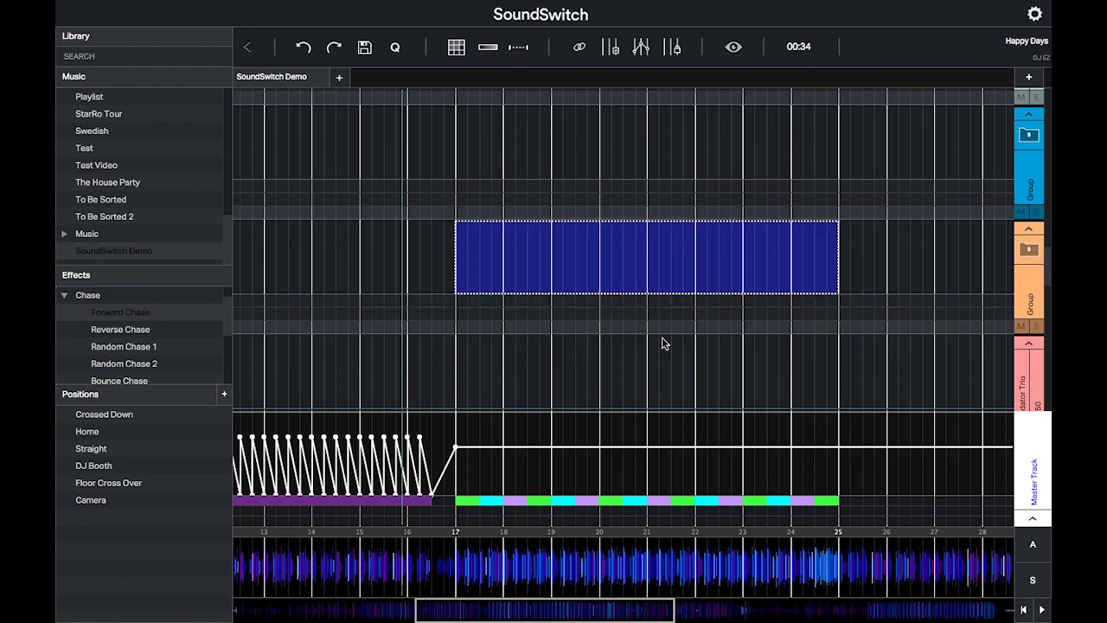
scroll(674, 302, "down", 3)
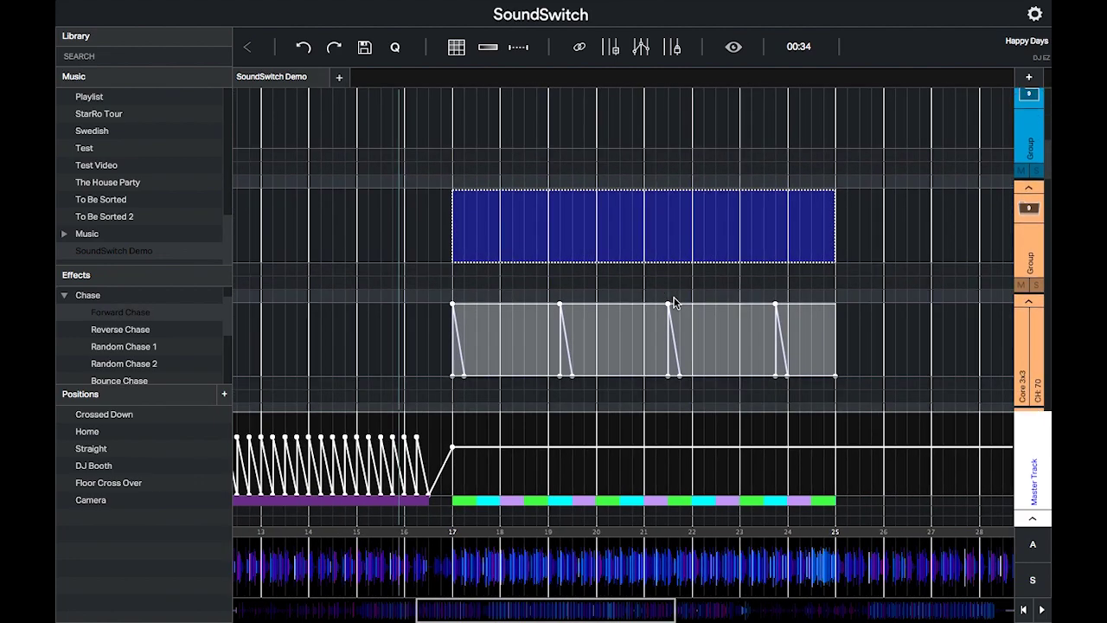
scroll(674, 296, "up", 1)
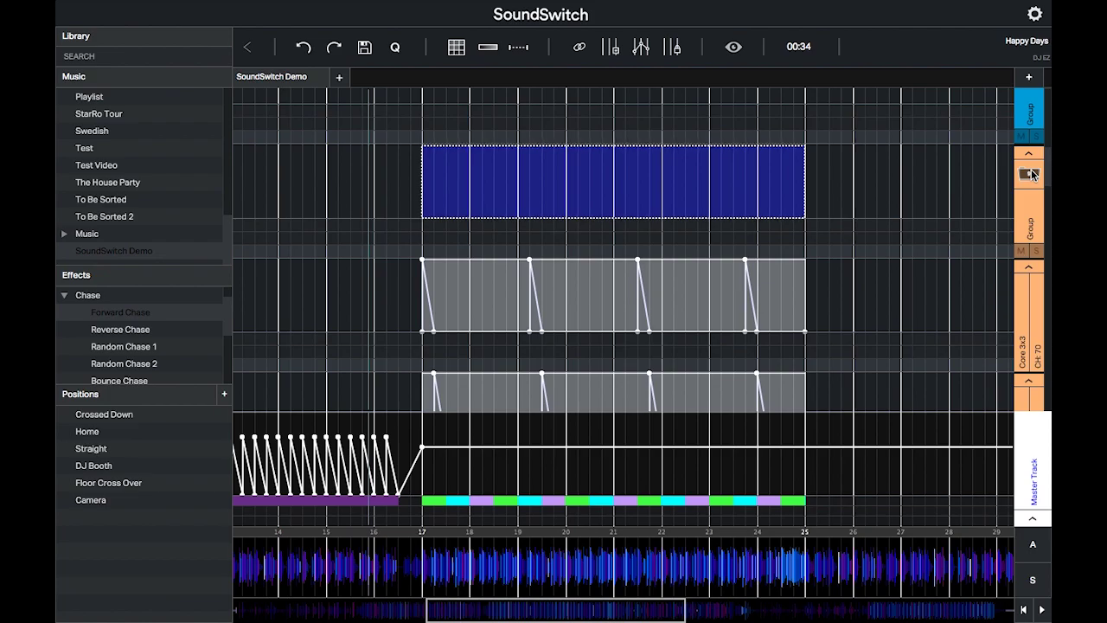
left_click(1032, 174)
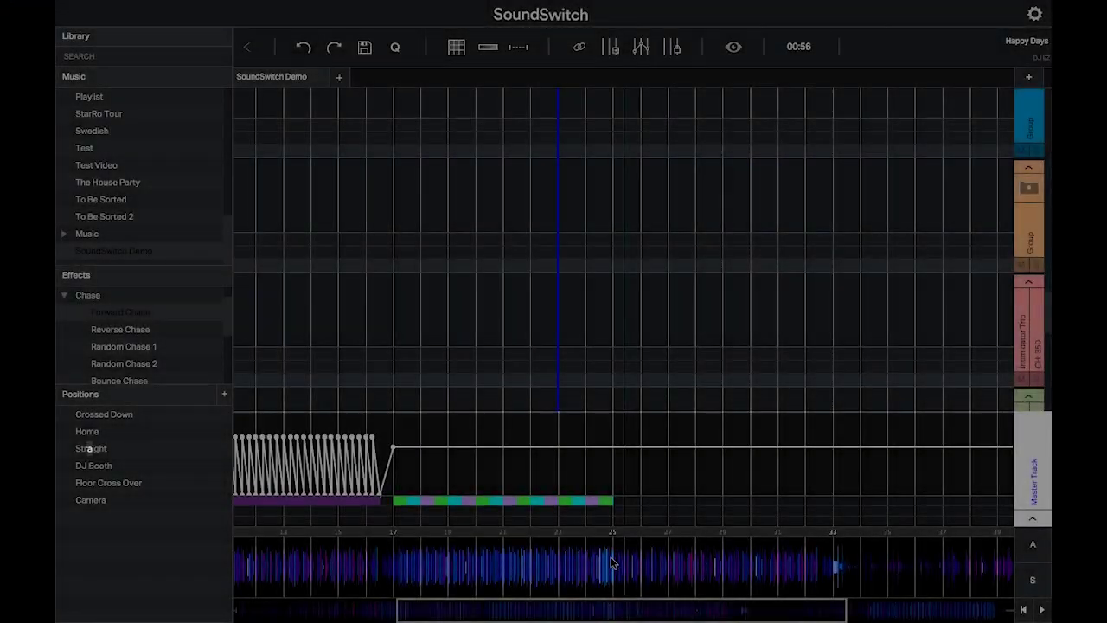
Apply the Sunny Daze color effect to the Master Track from bar 25 to the middle of bar 32 with a beat length of 1/4
left_click(612, 563)
scroll(666, 530, "up", 5)
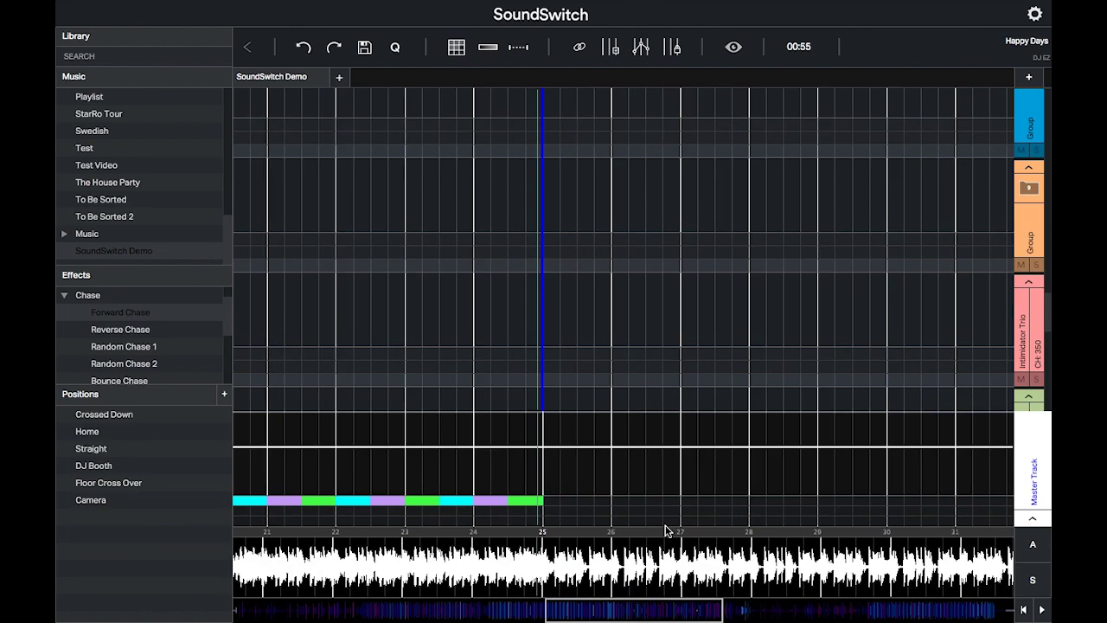
left_click(292, 477)
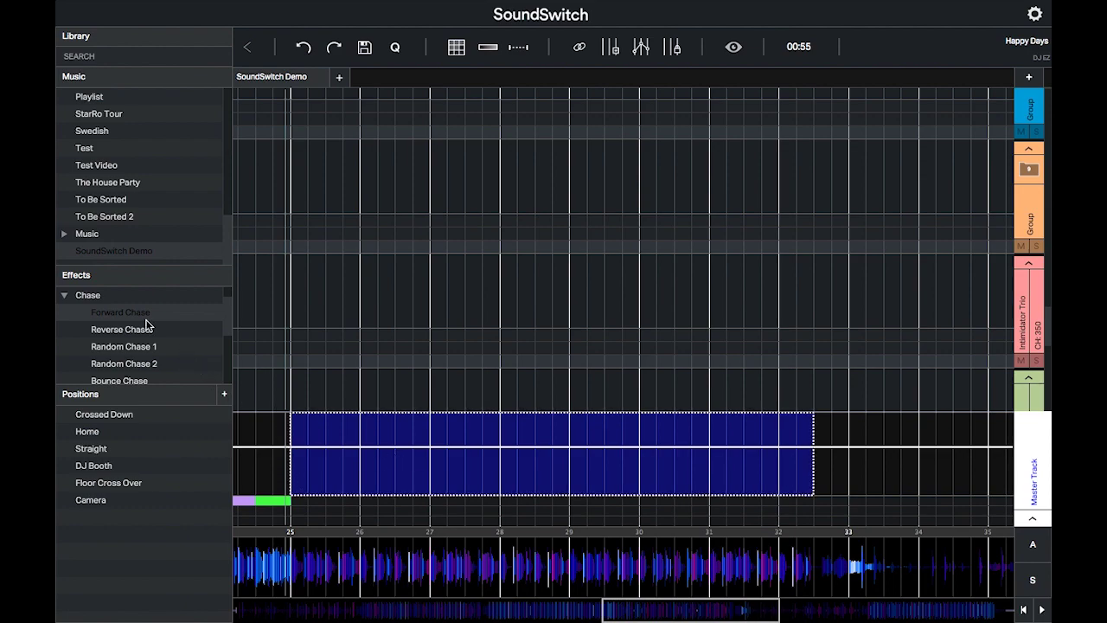
left_click(65, 296)
scroll(86, 348, "down", 4)
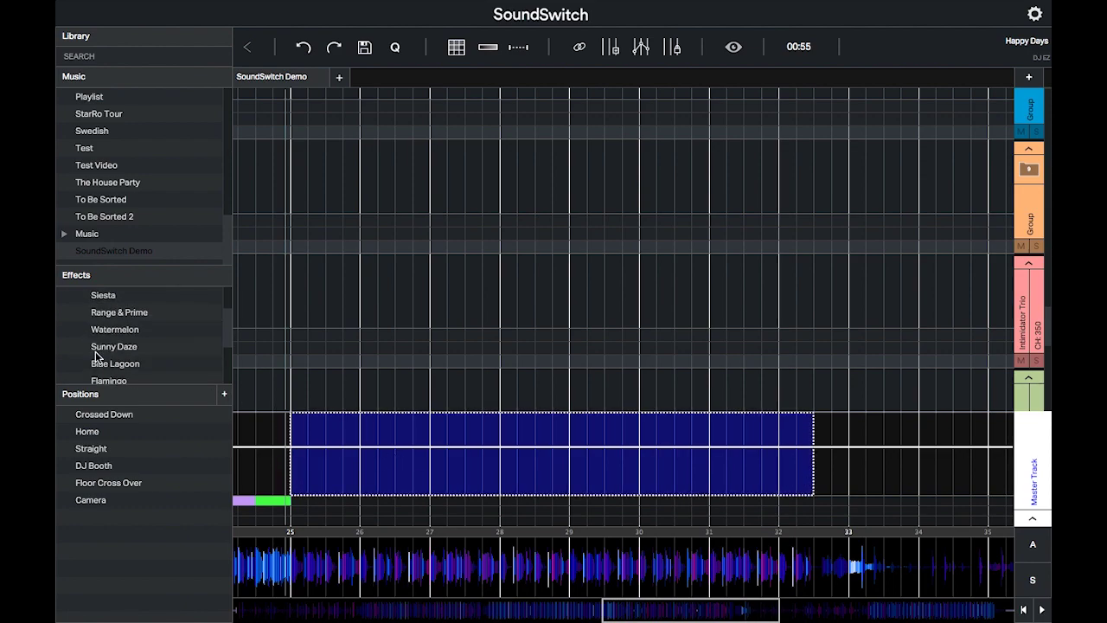
scroll(97, 357, "down", 1)
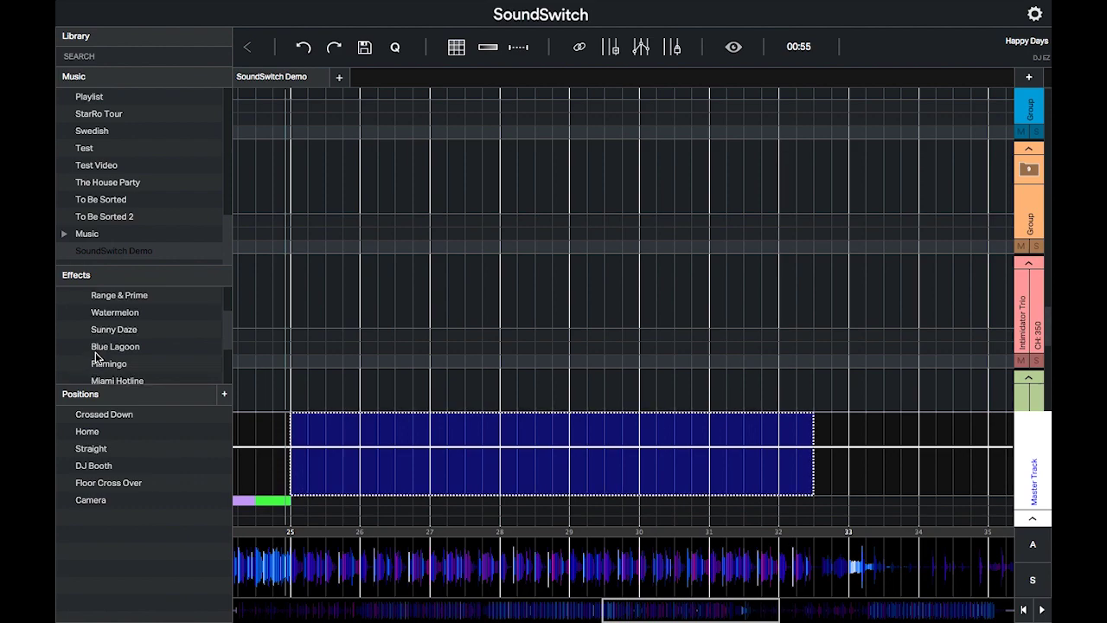
left_click_drag(401, 461, 411, 471)
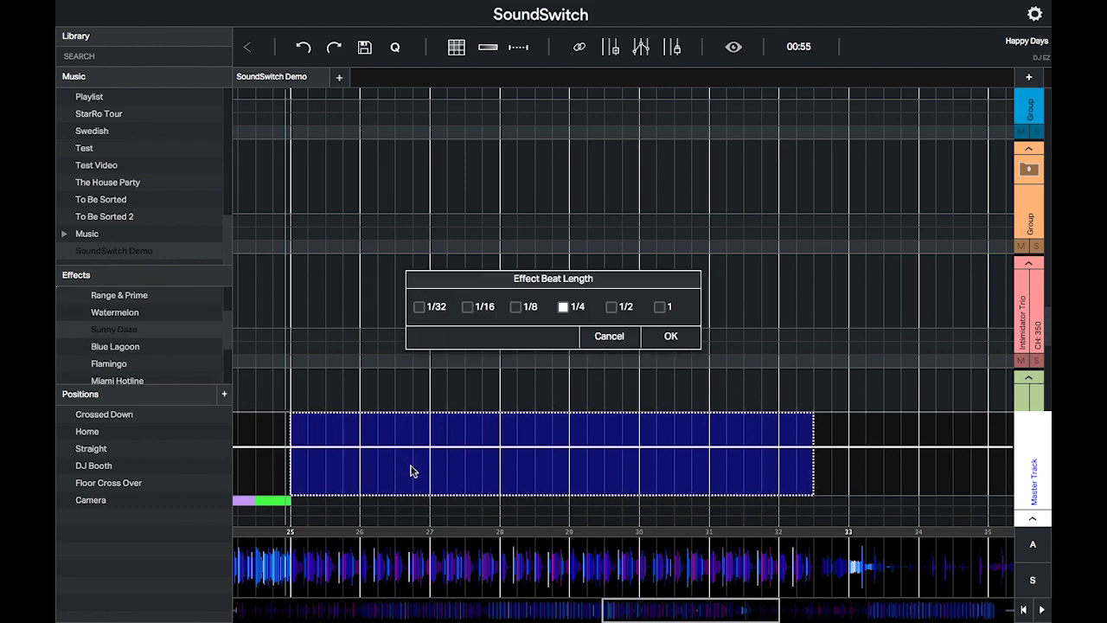
left_click(671, 336)
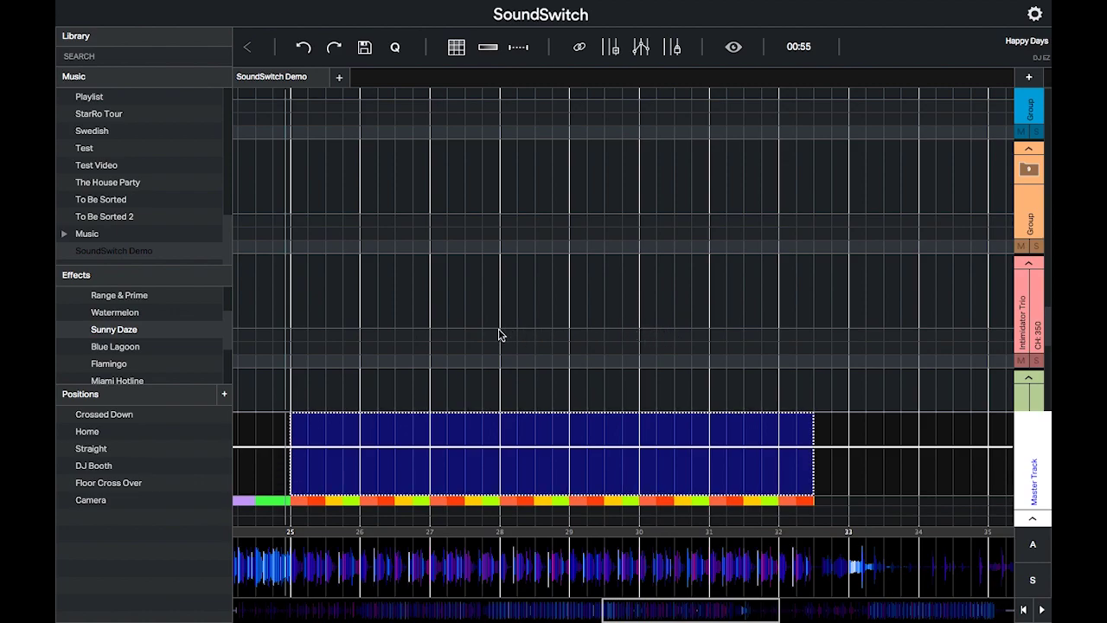
Apply the Blue Lagoon effect to the red SlimPAR 64 track from bar 25 to mid-bar 32 with a beat length of 1/2
scroll(431, 313, "down", 2)
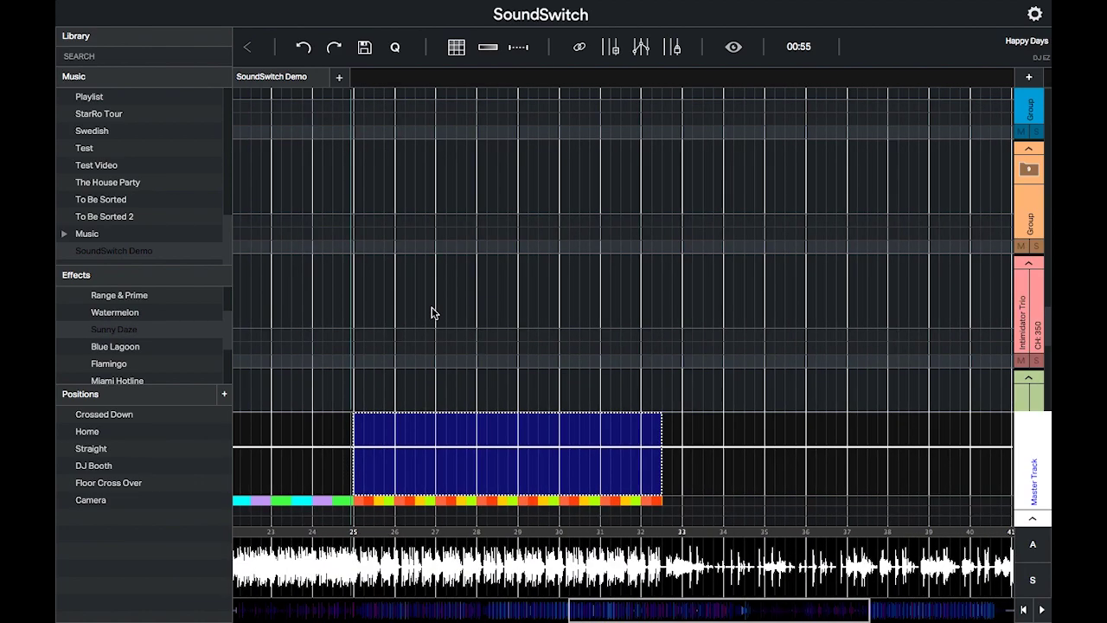
scroll(1017, 252, "up", 2)
scroll(1017, 252, "up", 3)
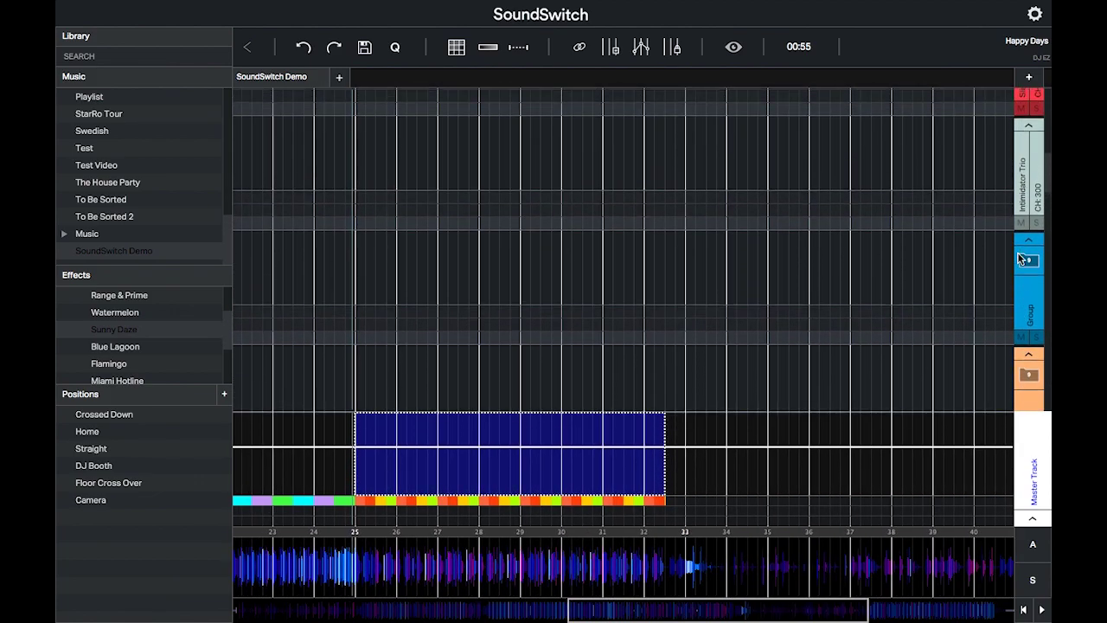
left_click_drag(371, 147, 612, 140)
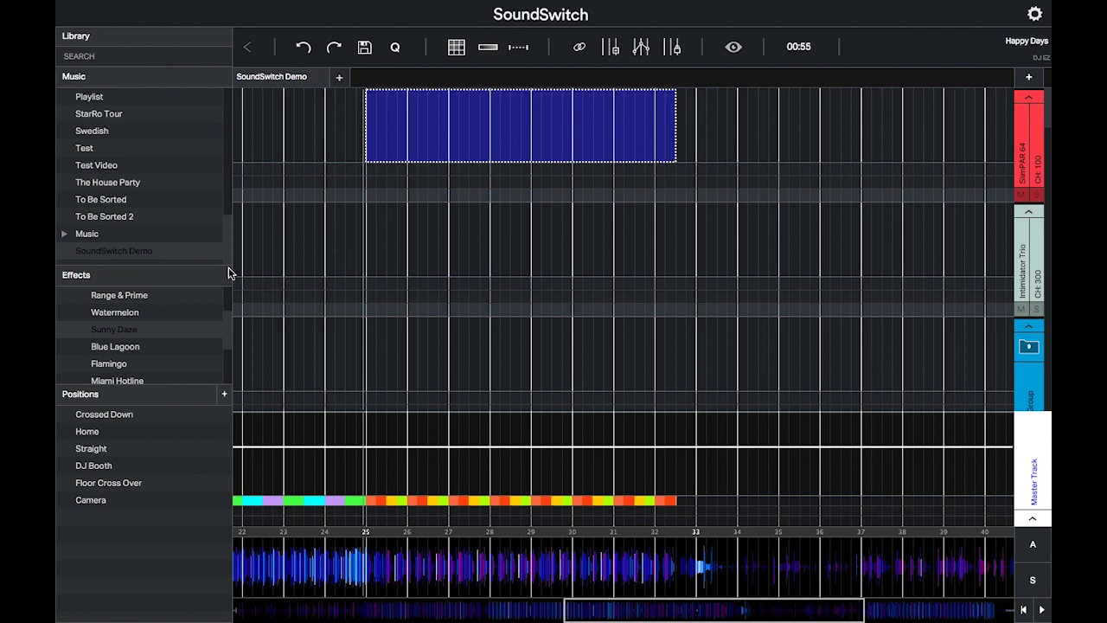
left_click_drag(165, 346, 420, 150)
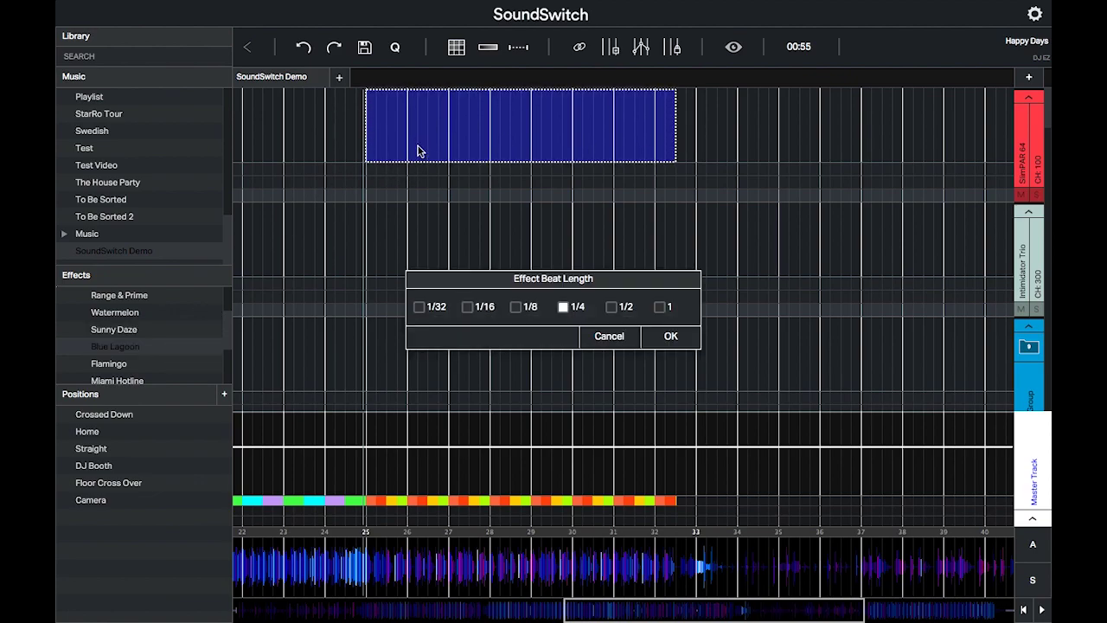
left_click(612, 308)
left_click(671, 335)
Apply the Blue Lagoon effect to the green SlimPAR 64 track from bar 25 to mid-bar 32 with a beat length of 1/2
scroll(626, 329, "down", 3)
scroll(627, 329, "down", 5)
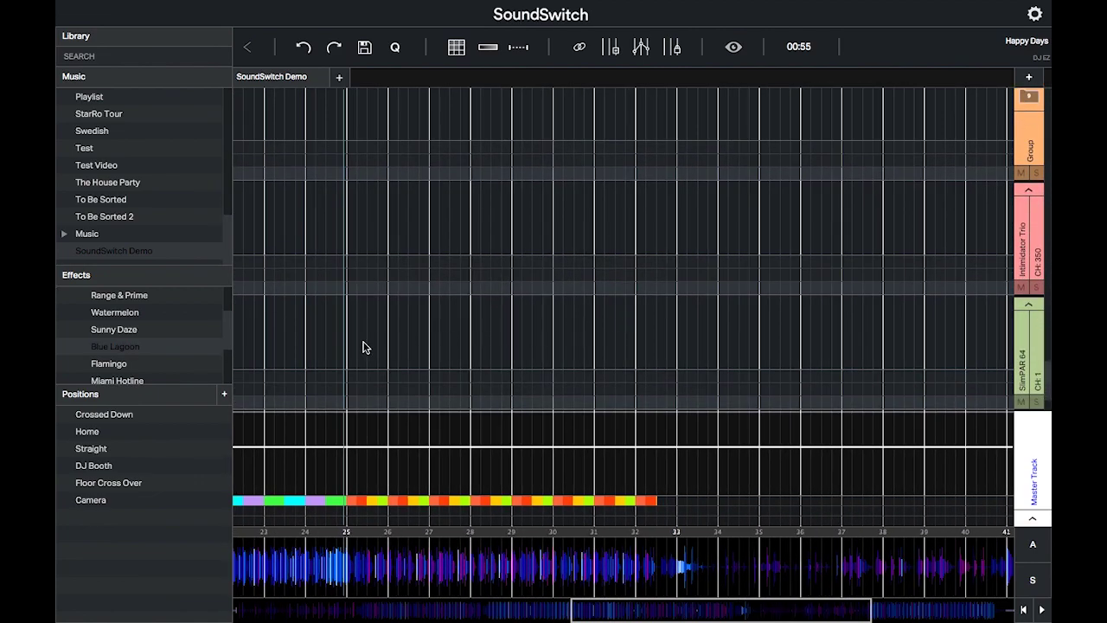
left_click_drag(351, 350, 621, 355)
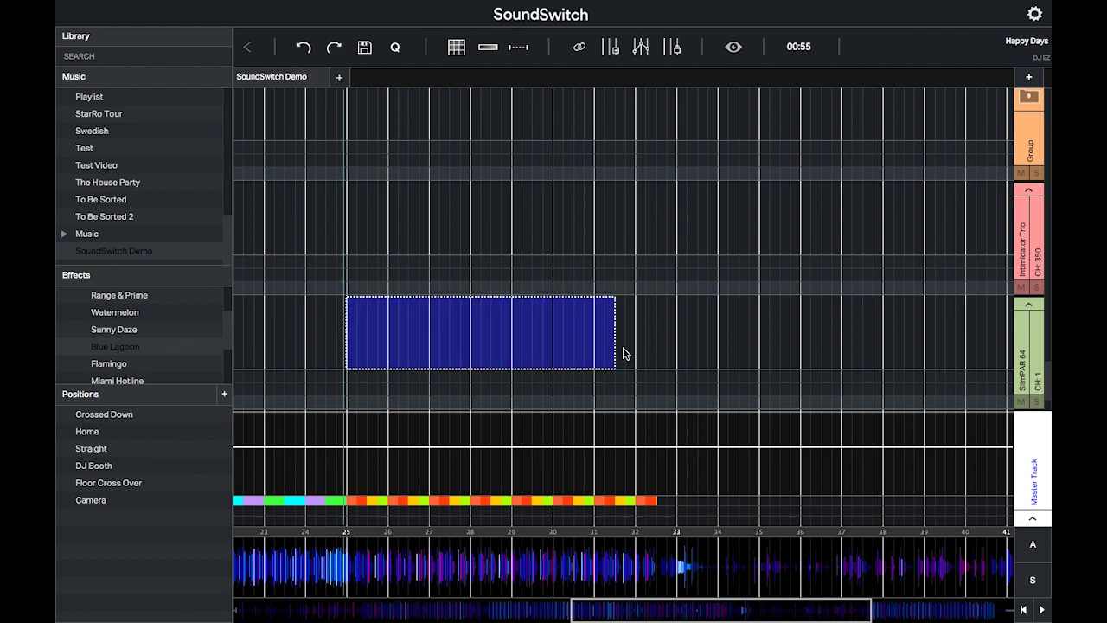
left_click_drag(161, 350, 453, 347)
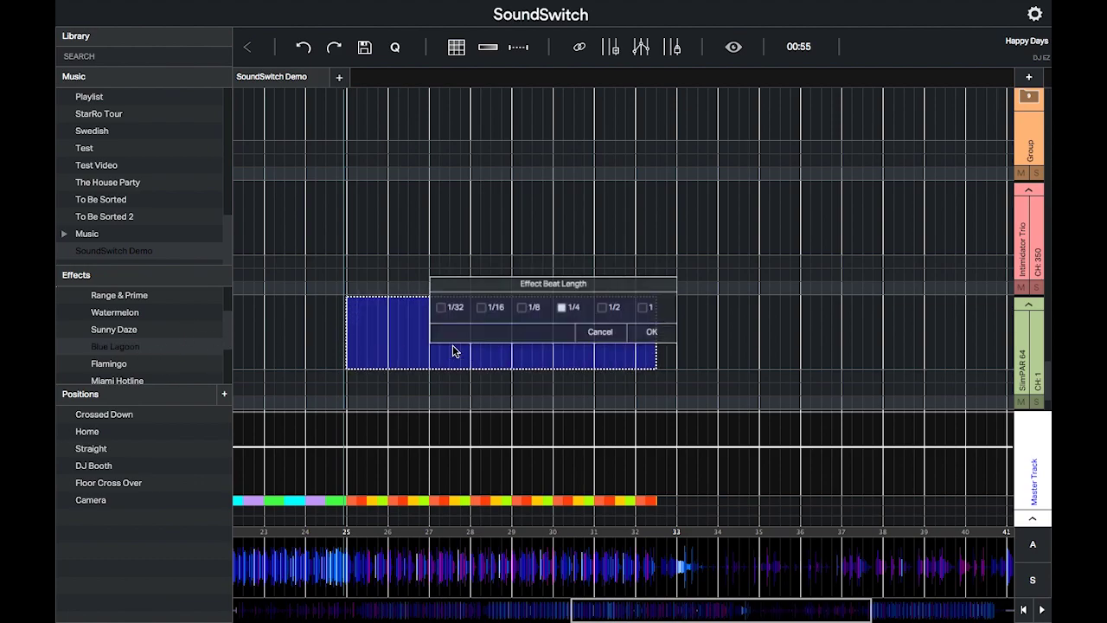
left_click(671, 338)
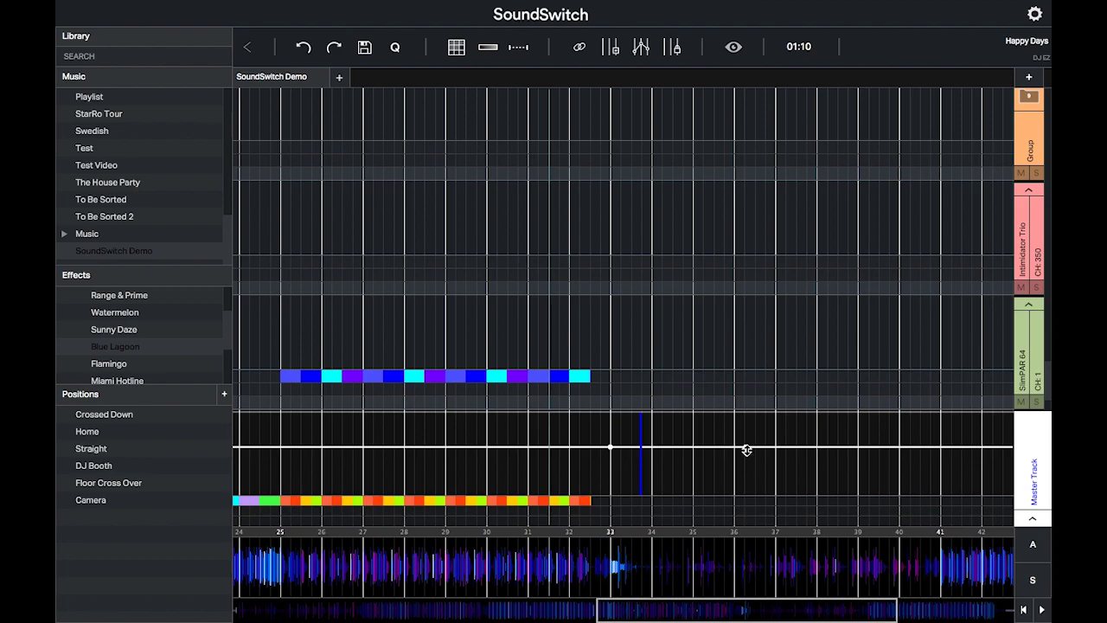
Fade the Master Track intensity down to zero between bars 33 and 37 and add a white-to-purple color transition over those bars
left_click_drag(747, 449, 626, 474)
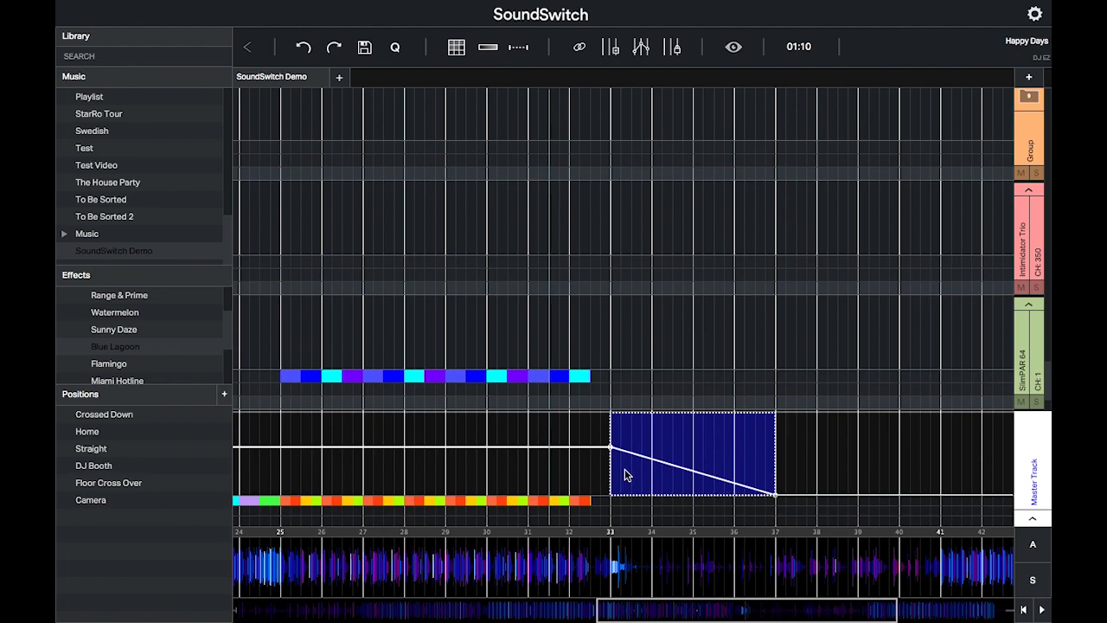
left_click(488, 46)
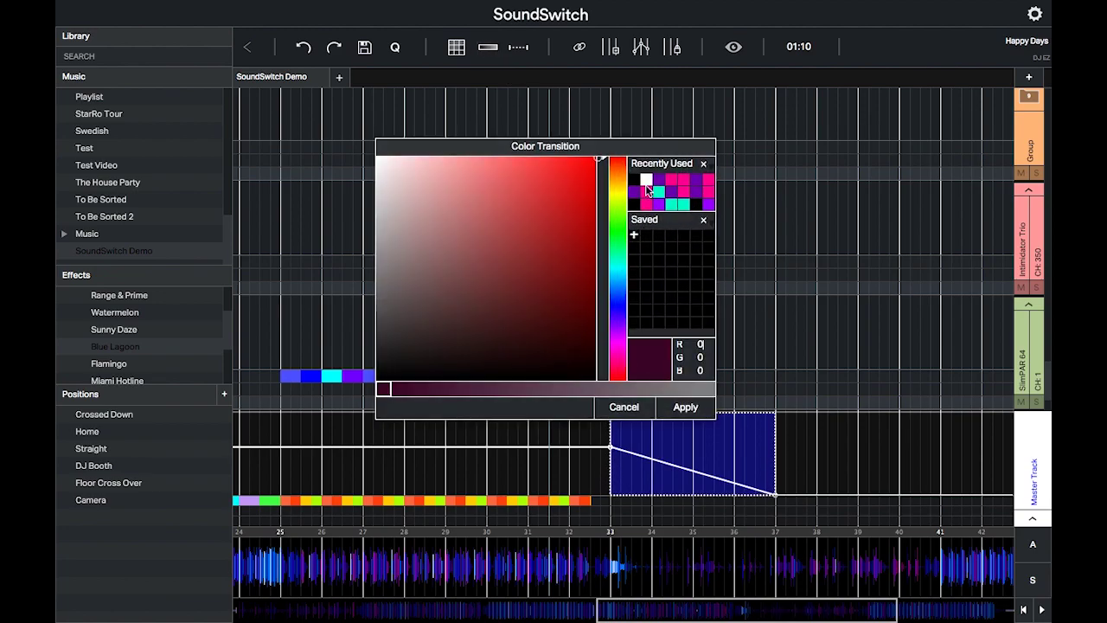
left_click(647, 178)
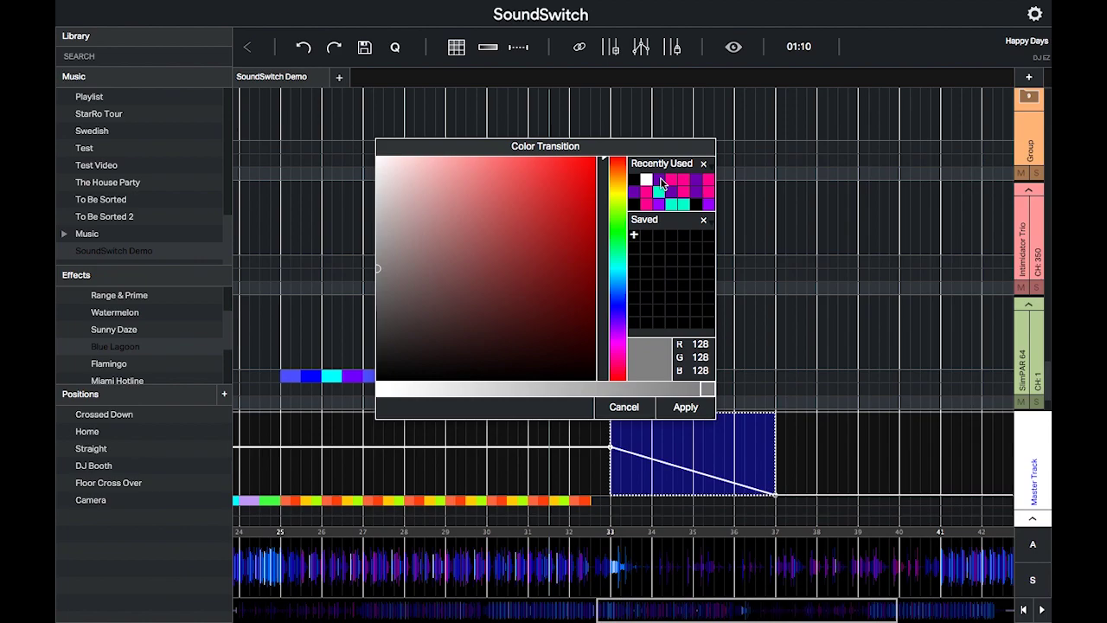
left_click(660, 177)
left_click(683, 407)
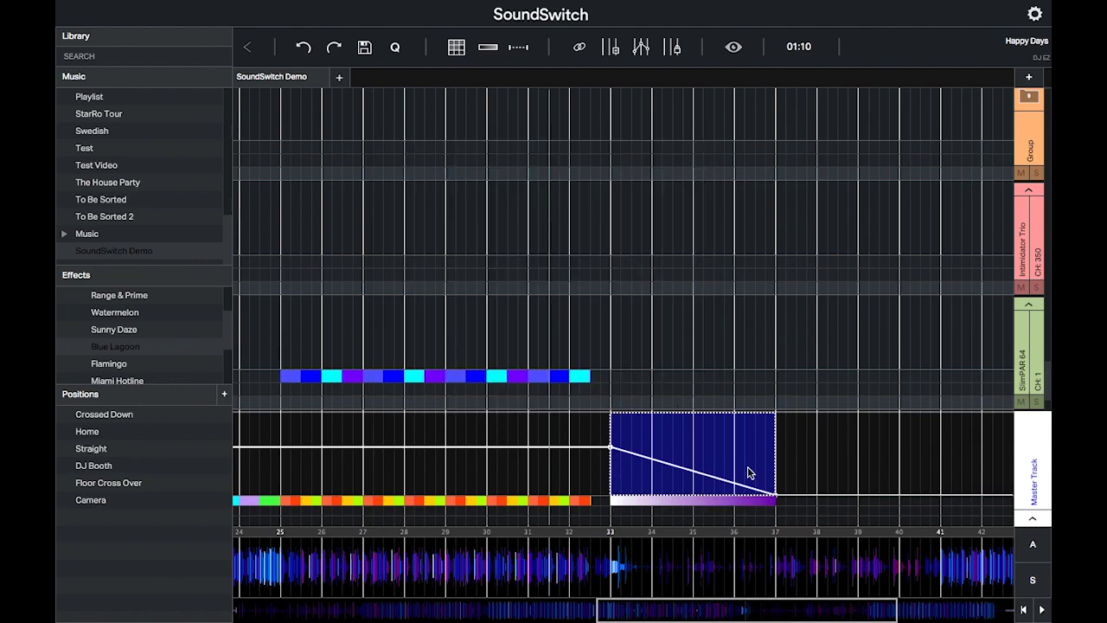
Set the Master Track color to solid purple for bars 37 to 41
scroll(747, 468, "right", 5)
left_click_drag(603, 468, 767, 472)
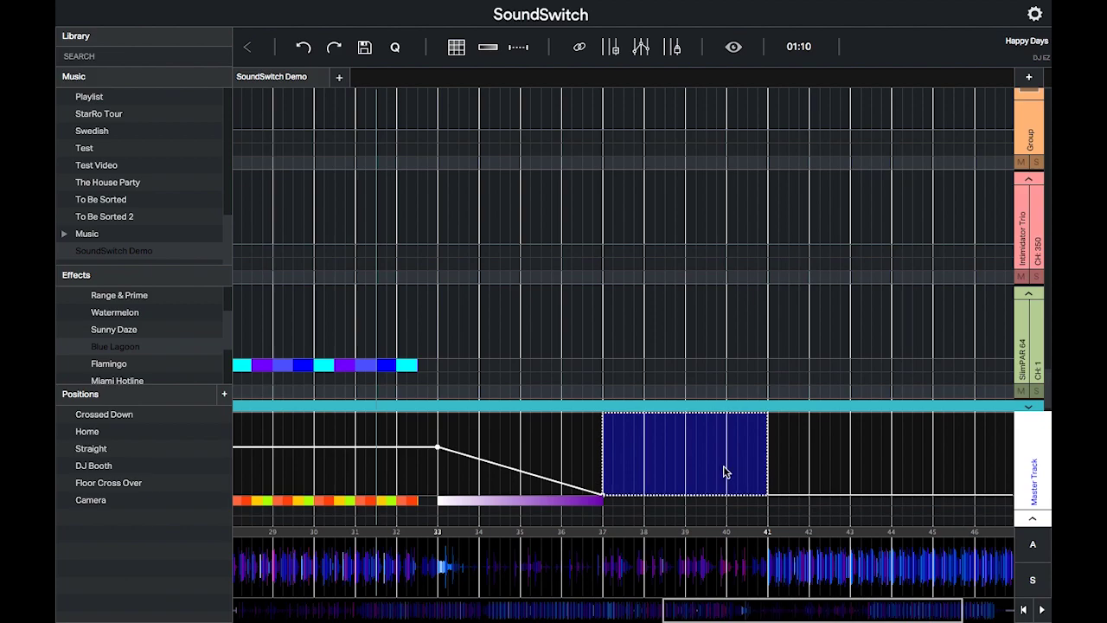
right_click(725, 472)
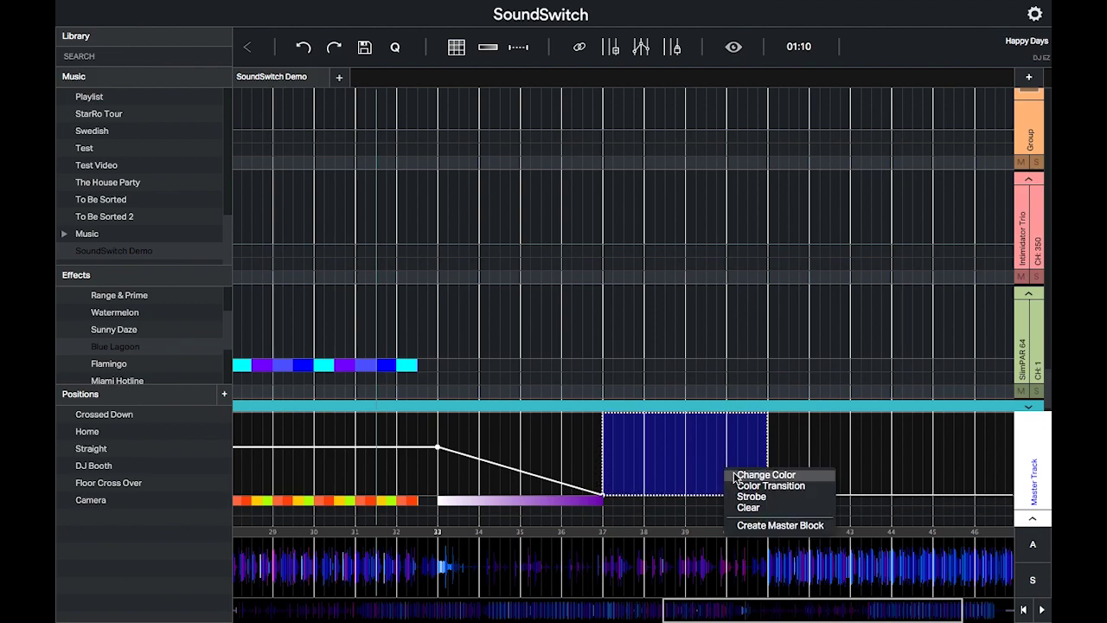
left_click(740, 479)
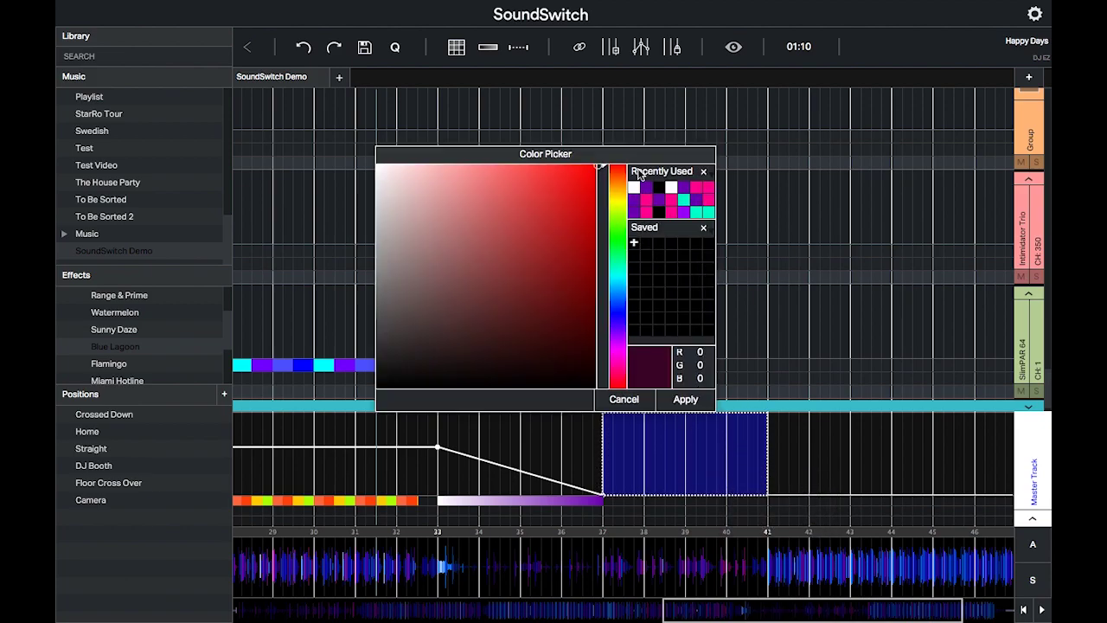
left_click(648, 190)
left_click(693, 403)
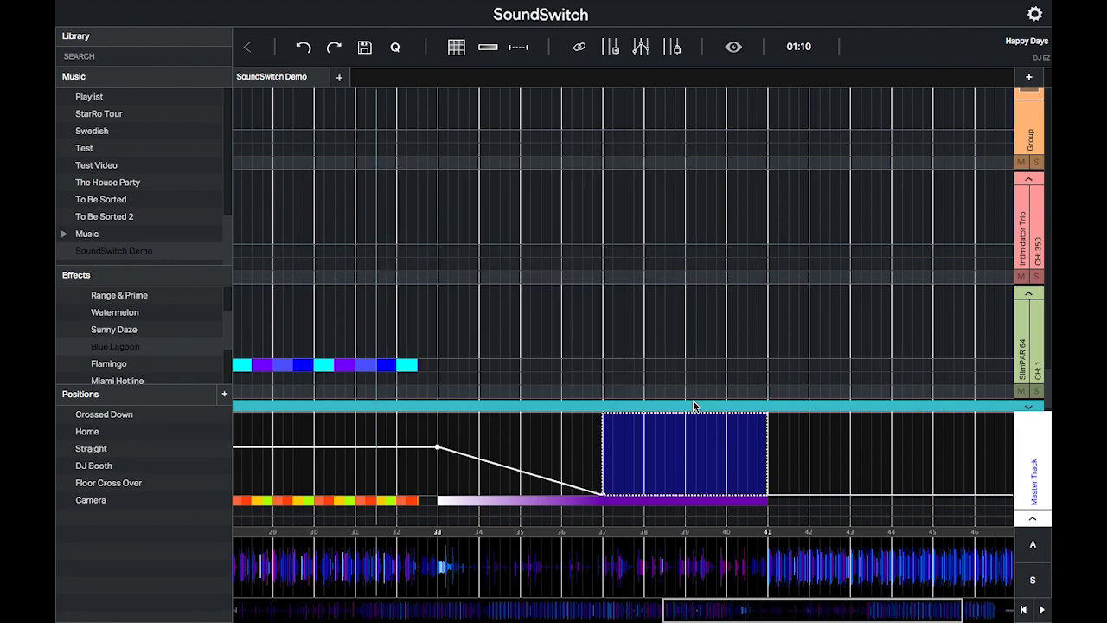
Set the color of bars 37 to 41 on the pink Intimidator Trio track (CH: 350) to the recently used cyan
scroll(654, 324, "down", 3)
left_click_drag(681, 257, 774, 255)
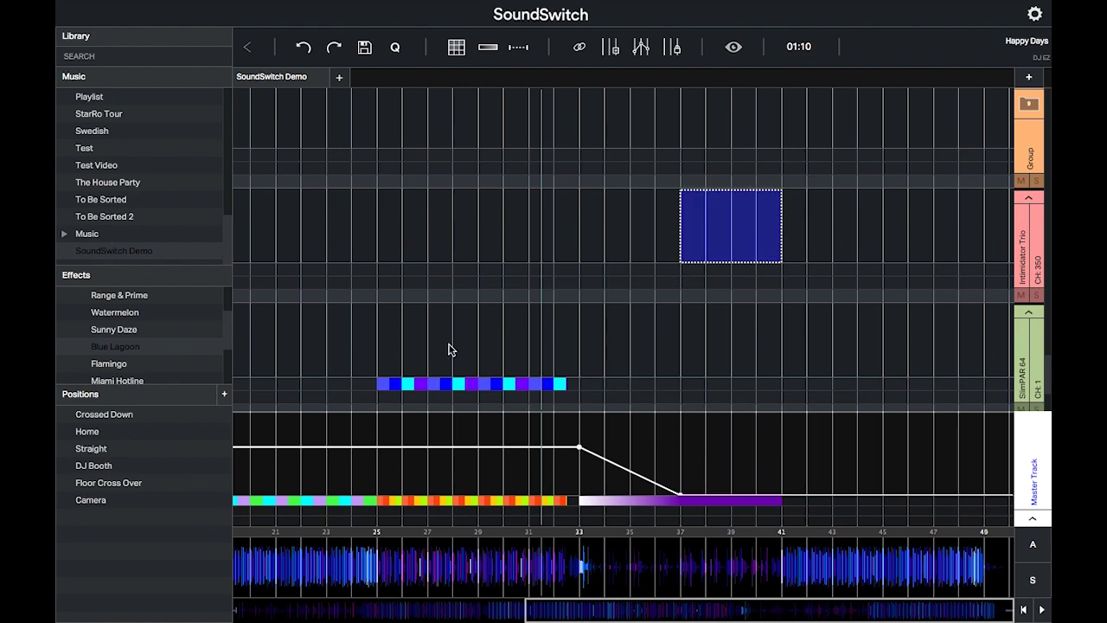
right_click(712, 230)
left_click(732, 234)
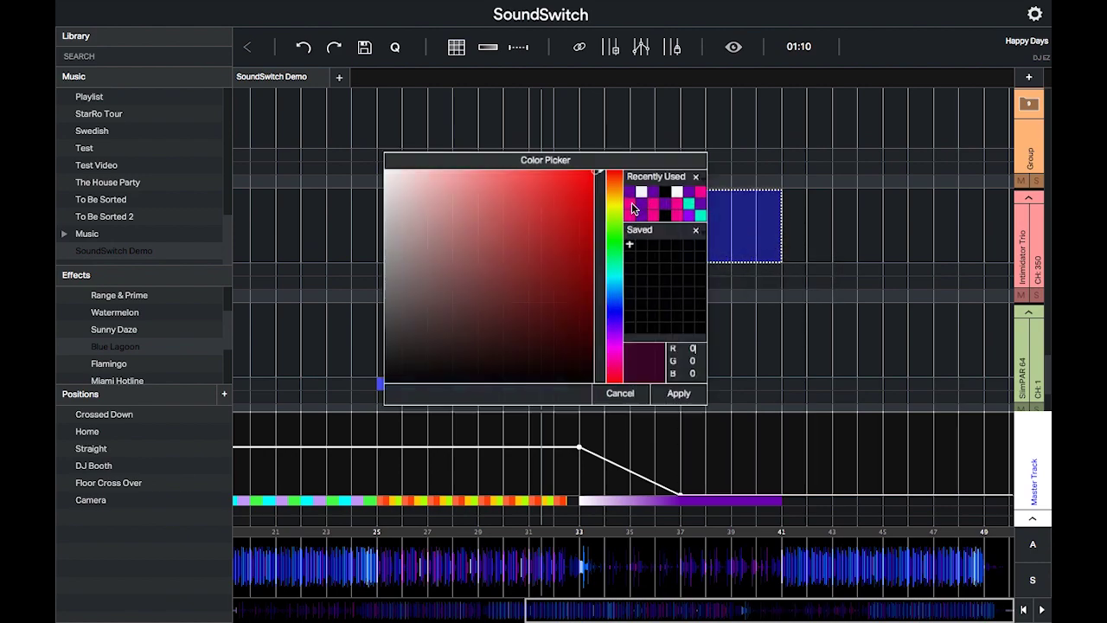
left_click(697, 201)
left_click(685, 399)
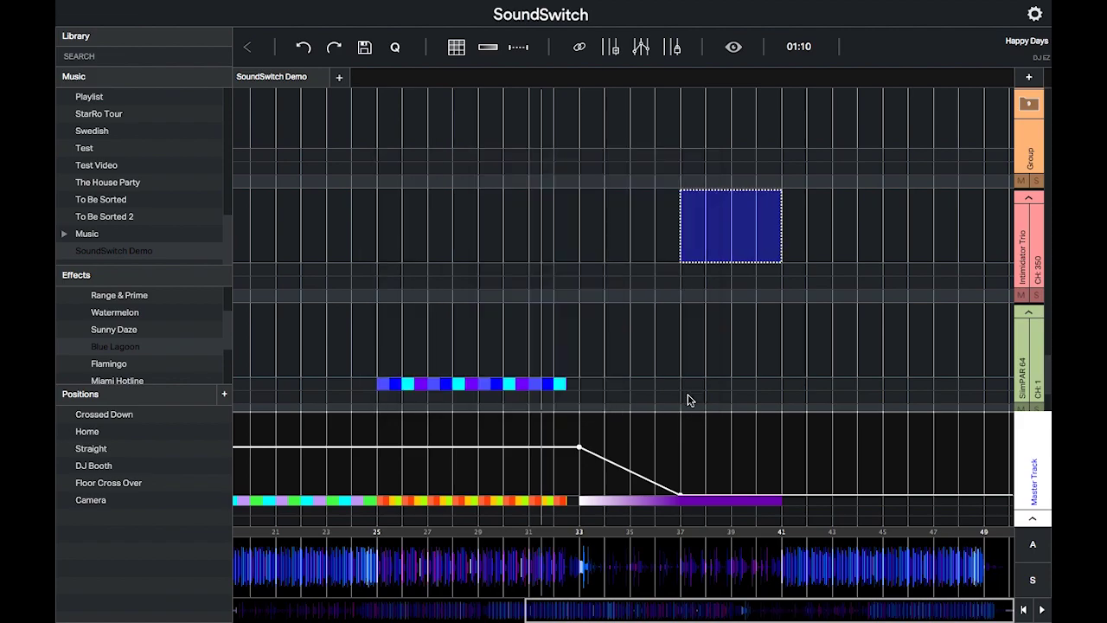
Set the color of bars 37 to 41 on the Intimidator Trio track (CH: 300) to the recently used turquoise (0, 255, 202)
scroll(732, 363, "up", 4)
scroll(732, 363, "up", 3)
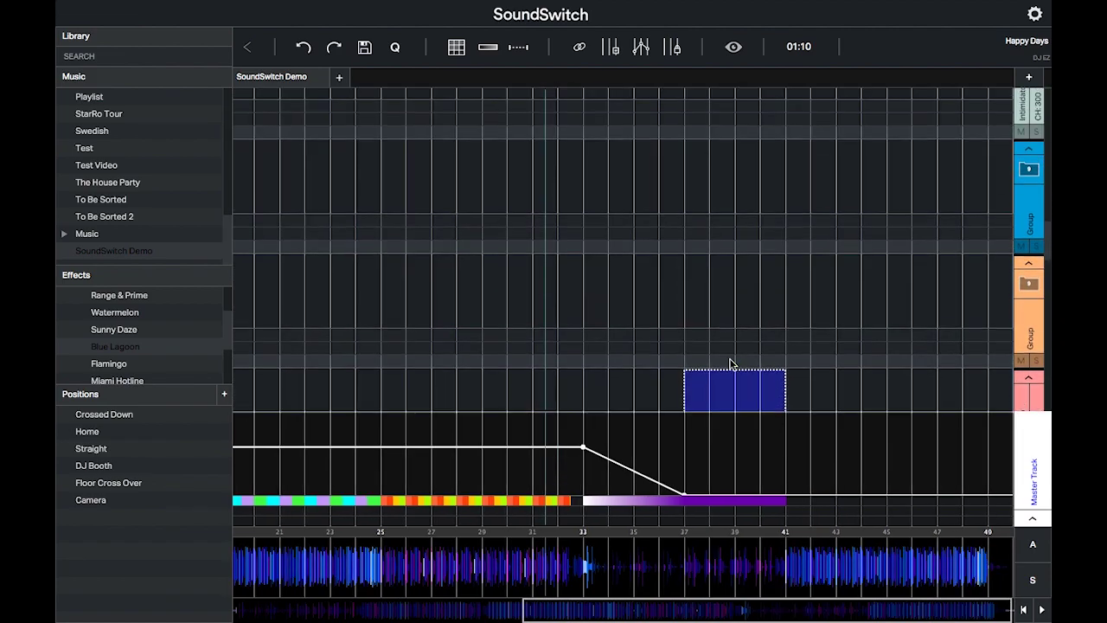
scroll(729, 364, "down", 1)
left_click_drag(701, 118, 800, 123)
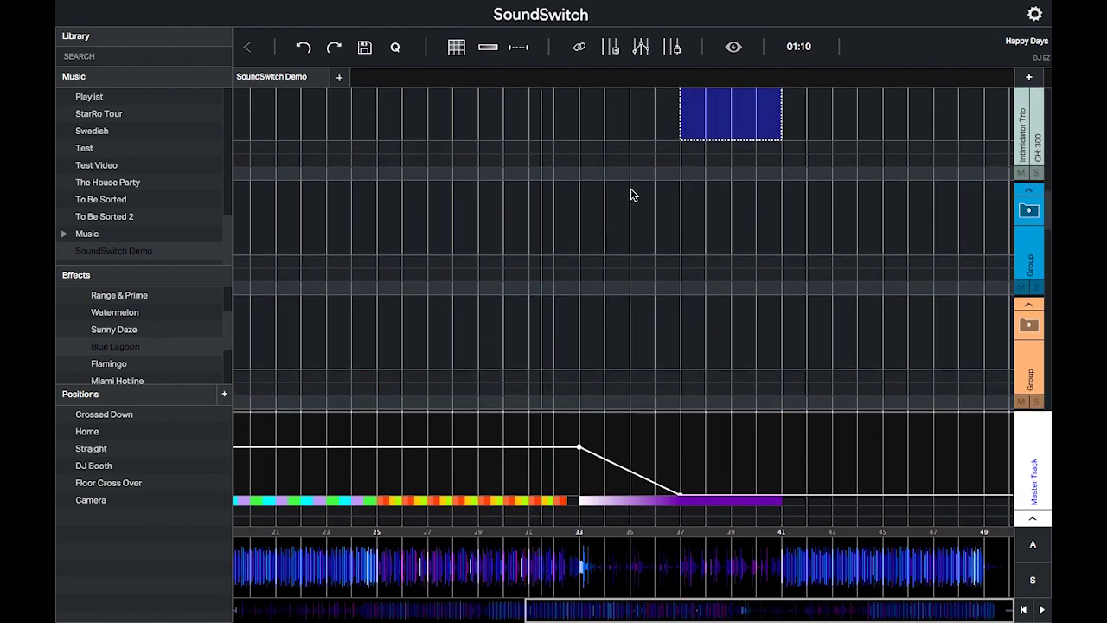
scroll(632, 193, "up", 4)
right_click(737, 216)
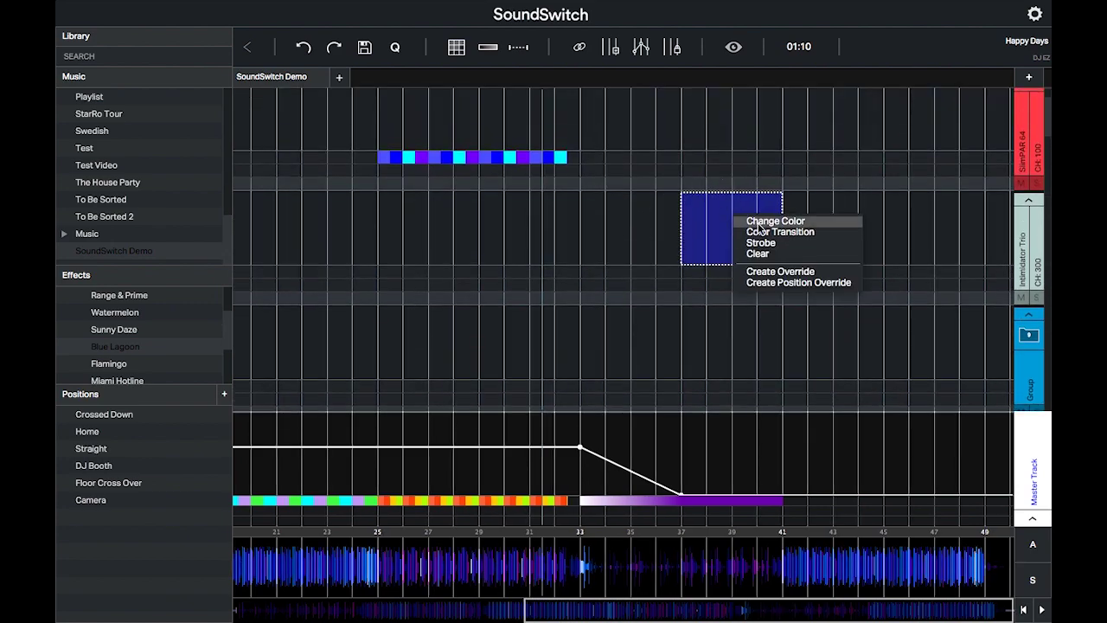
left_click(759, 221)
left_click(636, 190)
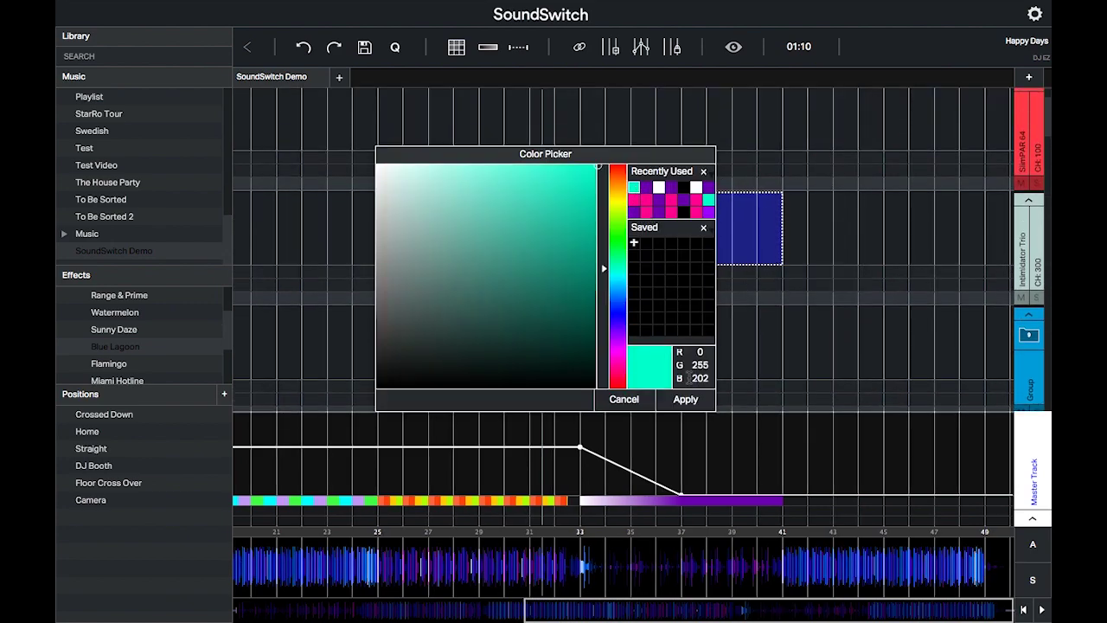
left_click(688, 400)
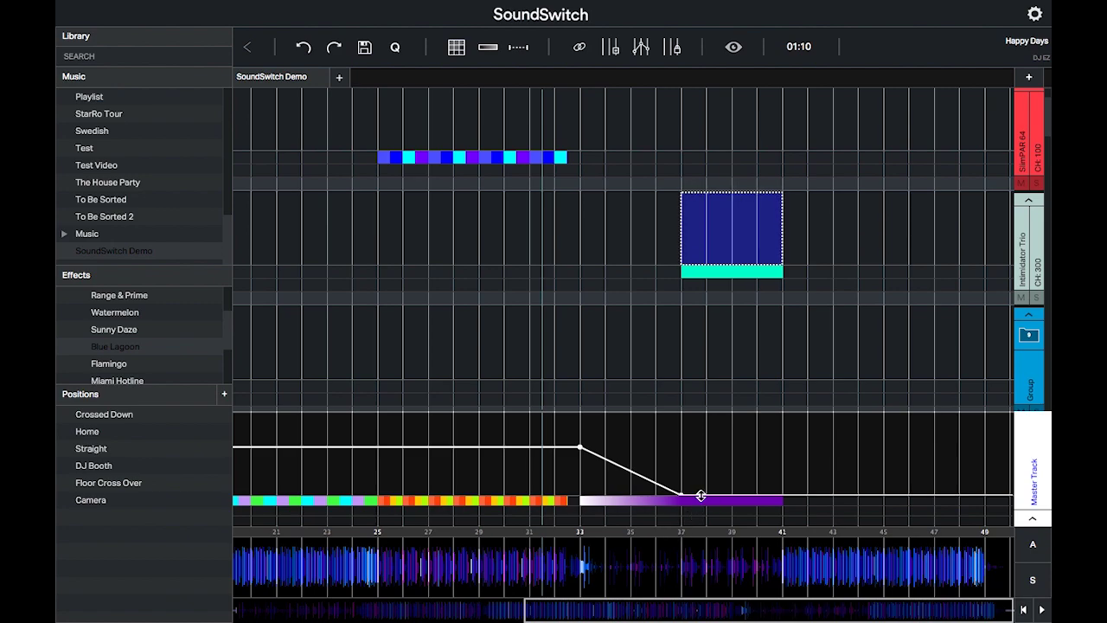
Ramp the Master Track intensity up from bar 37 to 41, and add a strobe over bars 41 to 43 starting at 66% with a lowered end rate
left_click_drag(703, 494, 784, 430)
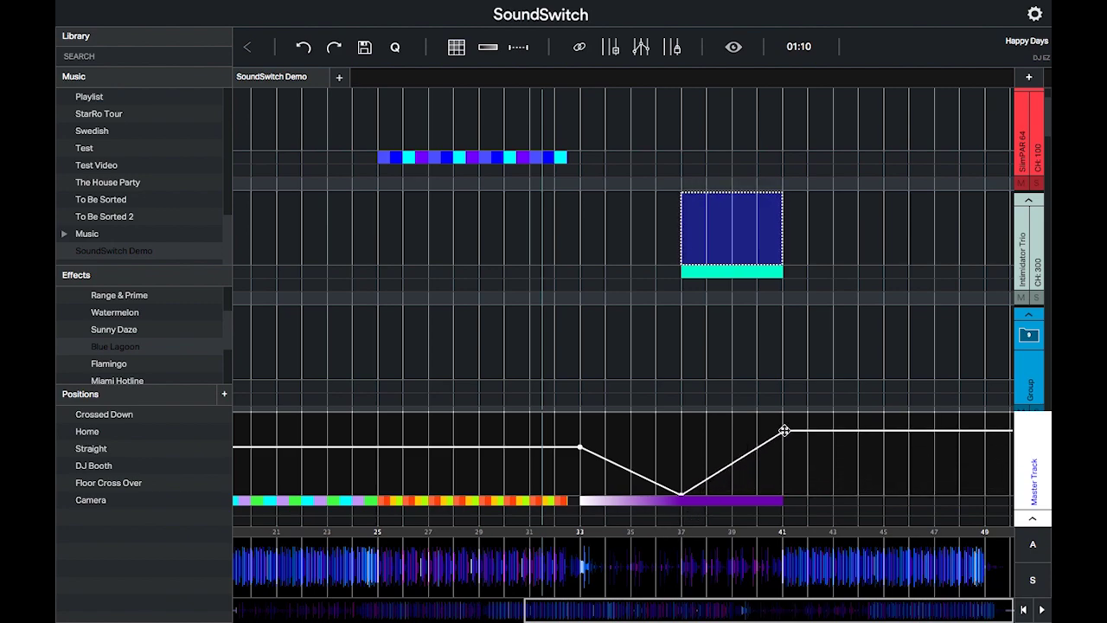
left_click(781, 482)
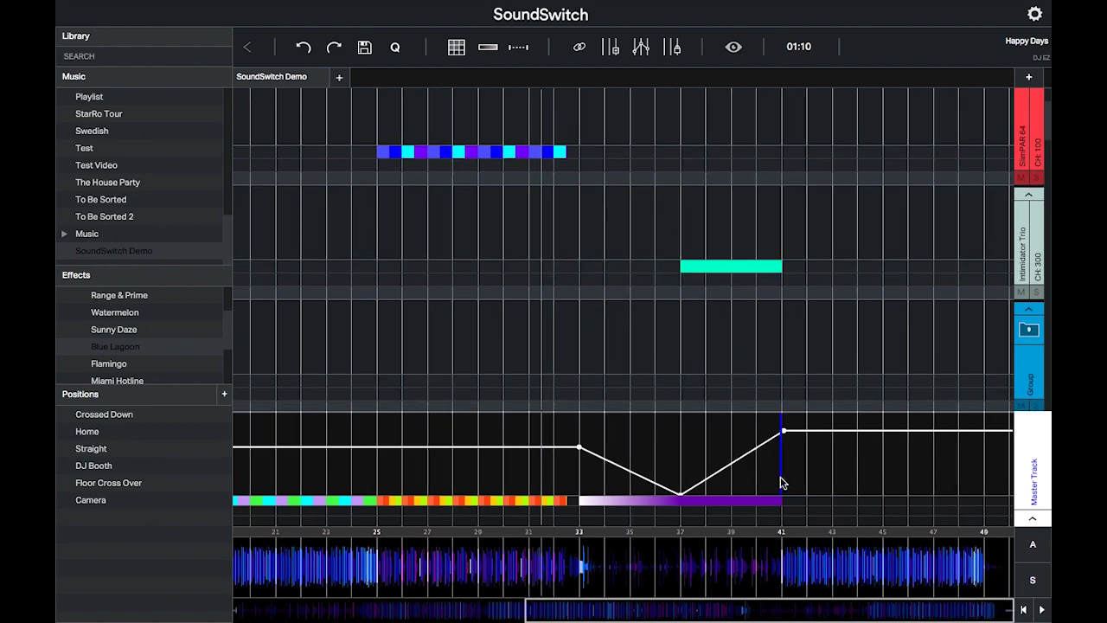
left_click_drag(801, 482, 829, 482)
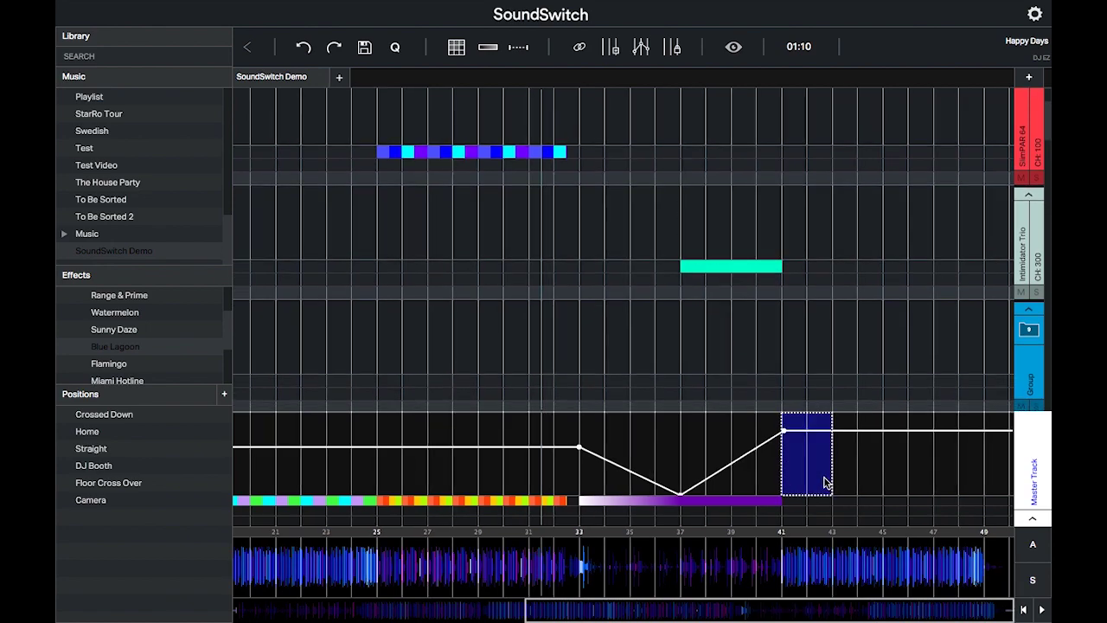
right_click(828, 483)
left_click(851, 507)
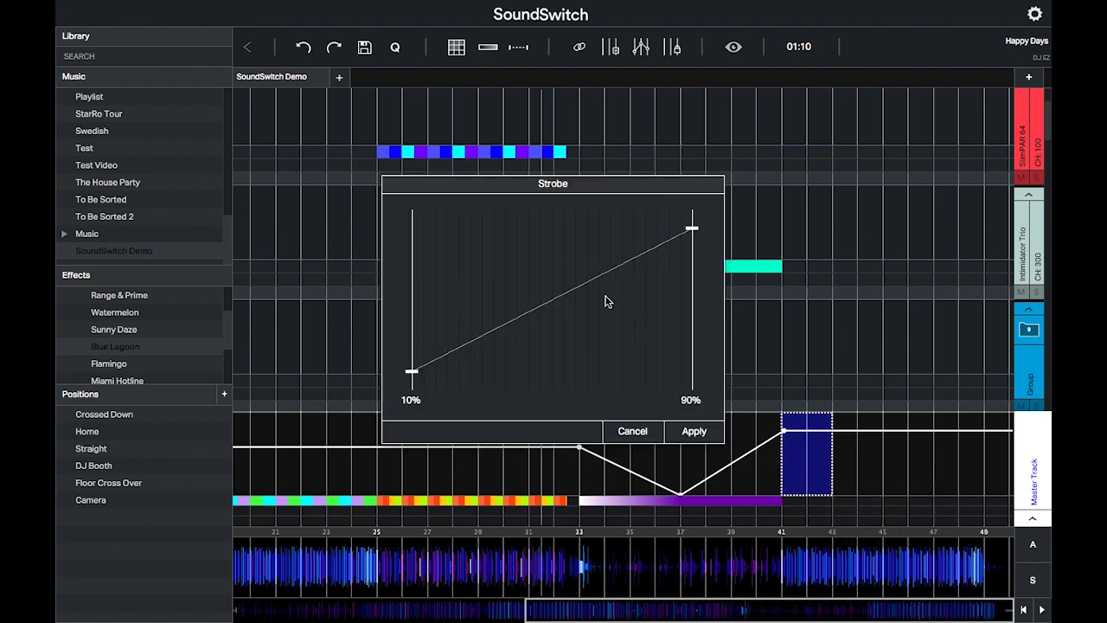
left_click_drag(412, 368, 415, 272)
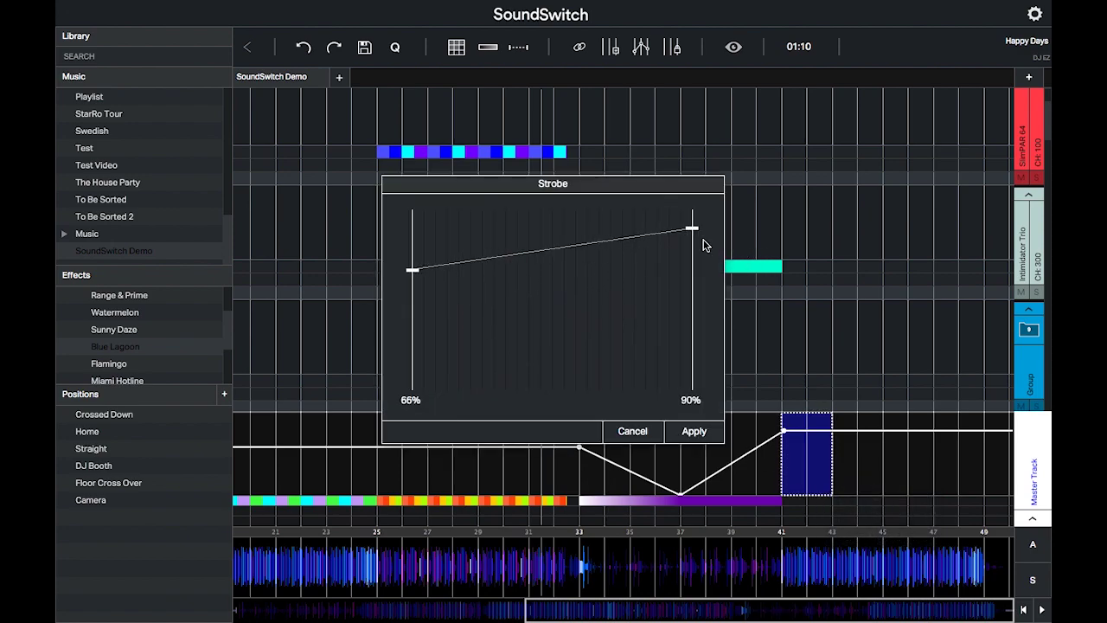
left_click_drag(694, 229, 704, 271)
left_click(696, 430)
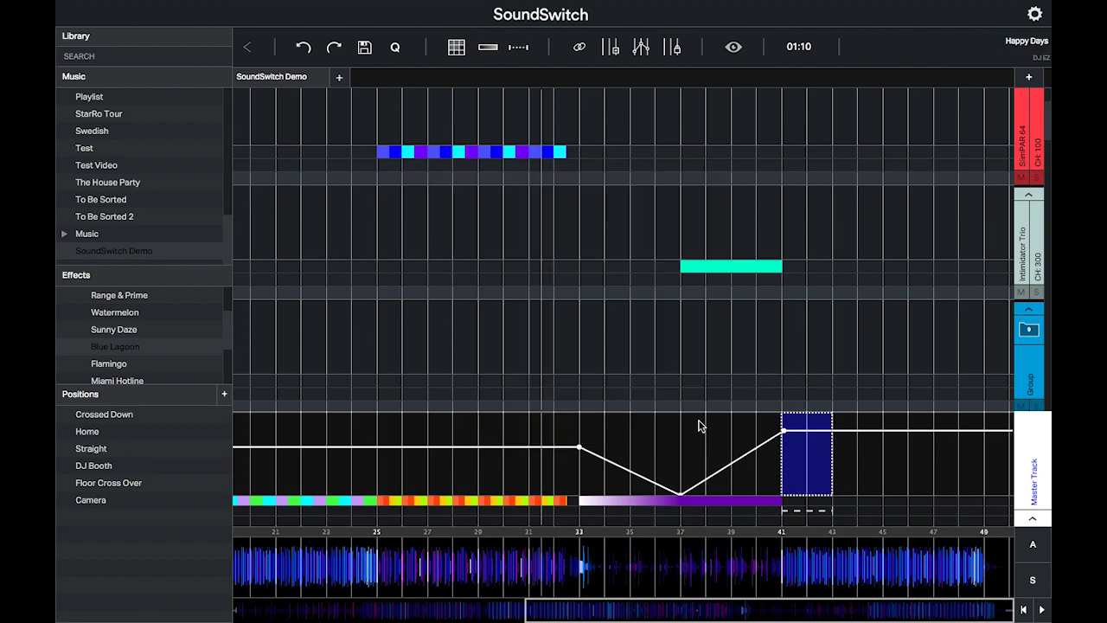
Apply the Flamingo color effect to the Master Track from bar 41 to 49 with a beat length of 1
scroll(862, 514, "up", 5)
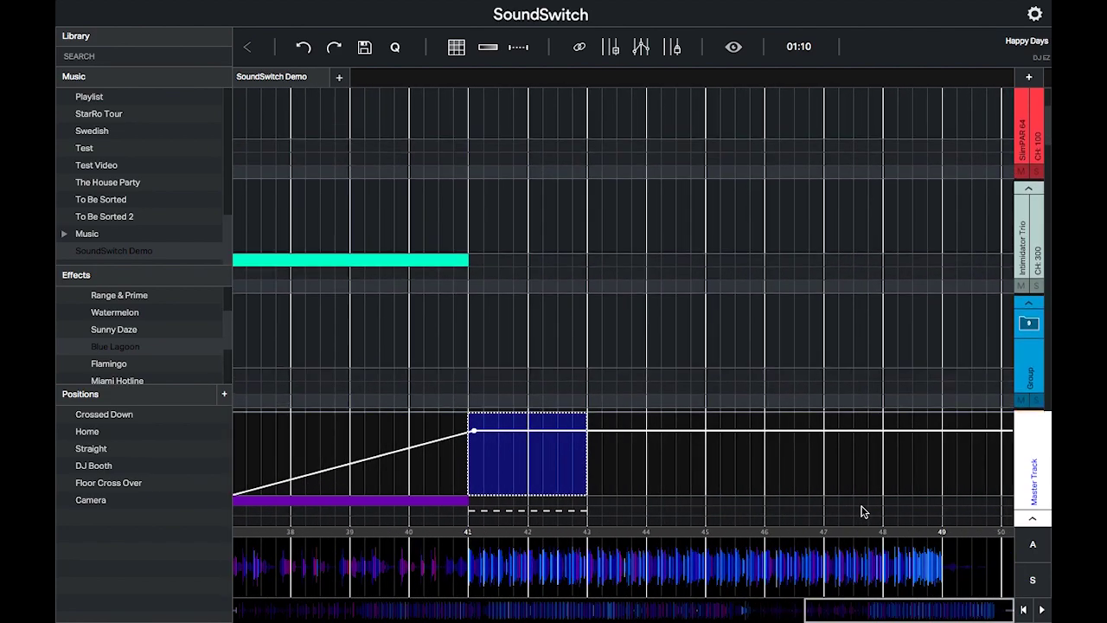
left_click_drag(470, 461, 946, 473)
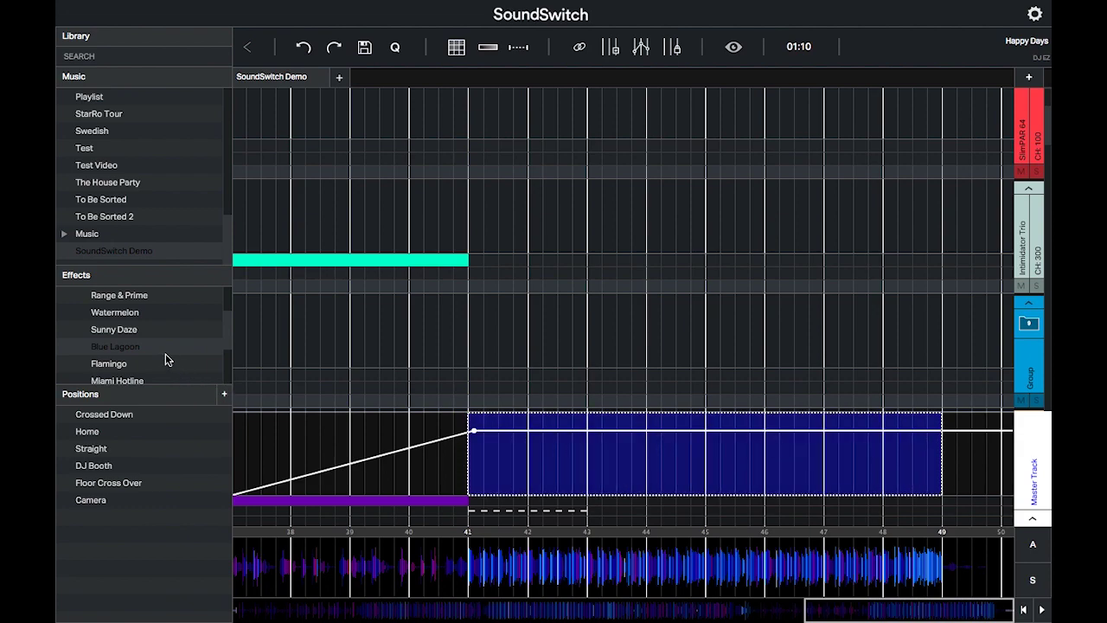
left_click_drag(156, 365, 519, 476)
left_click(662, 308)
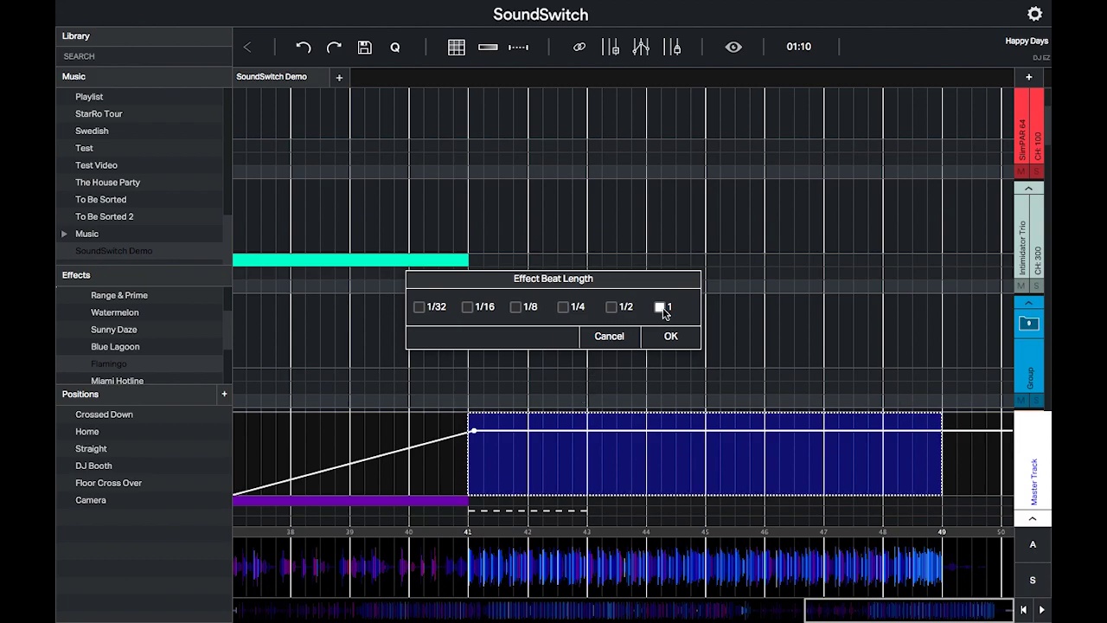
left_click(670, 336)
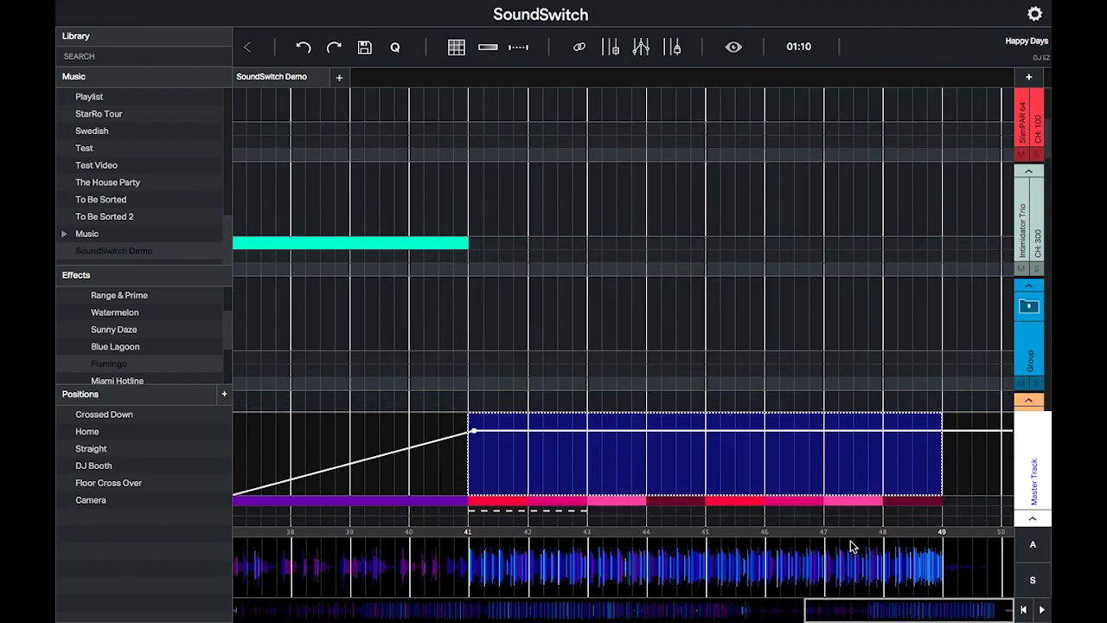
Set the Master Track color for bar 49 to the recently used turquoise (0, 255, 202)
left_click(950, 480)
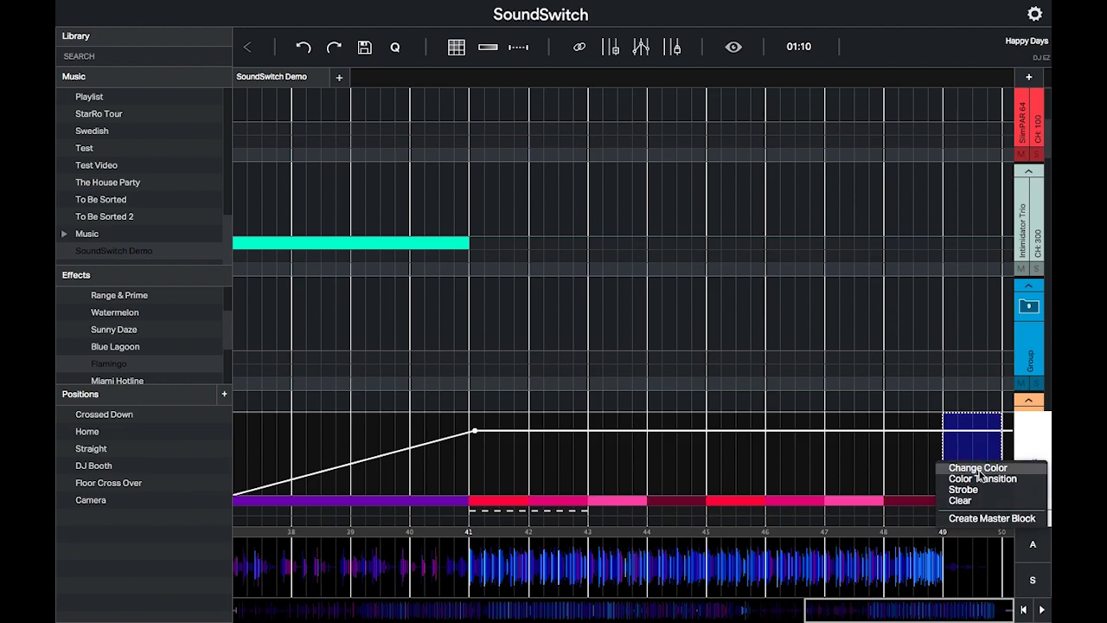
left_click(979, 469)
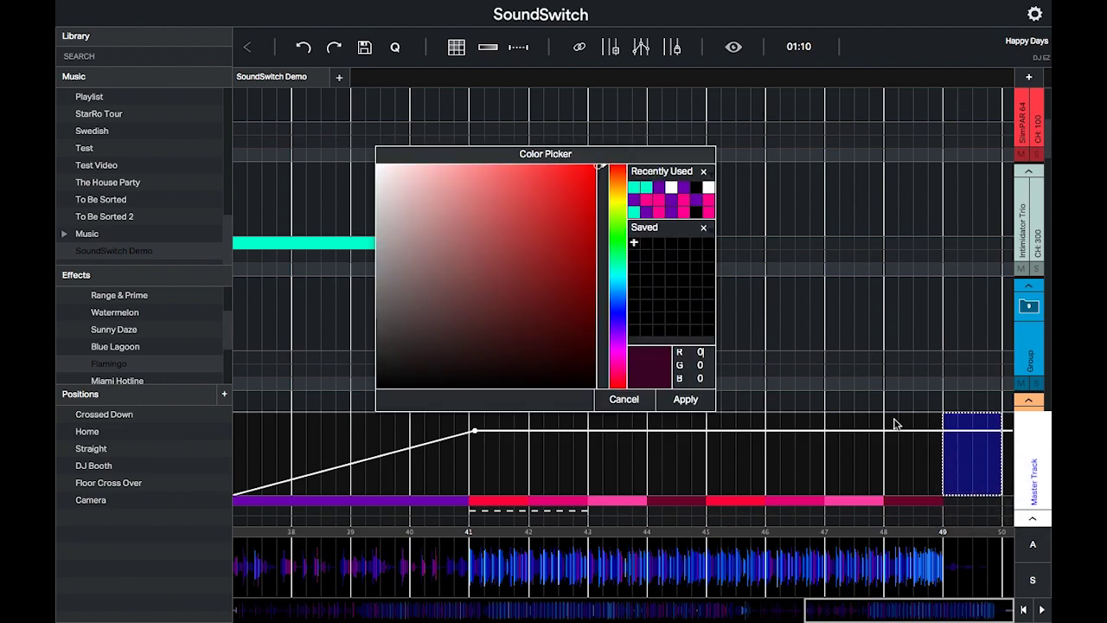
left_click(634, 212)
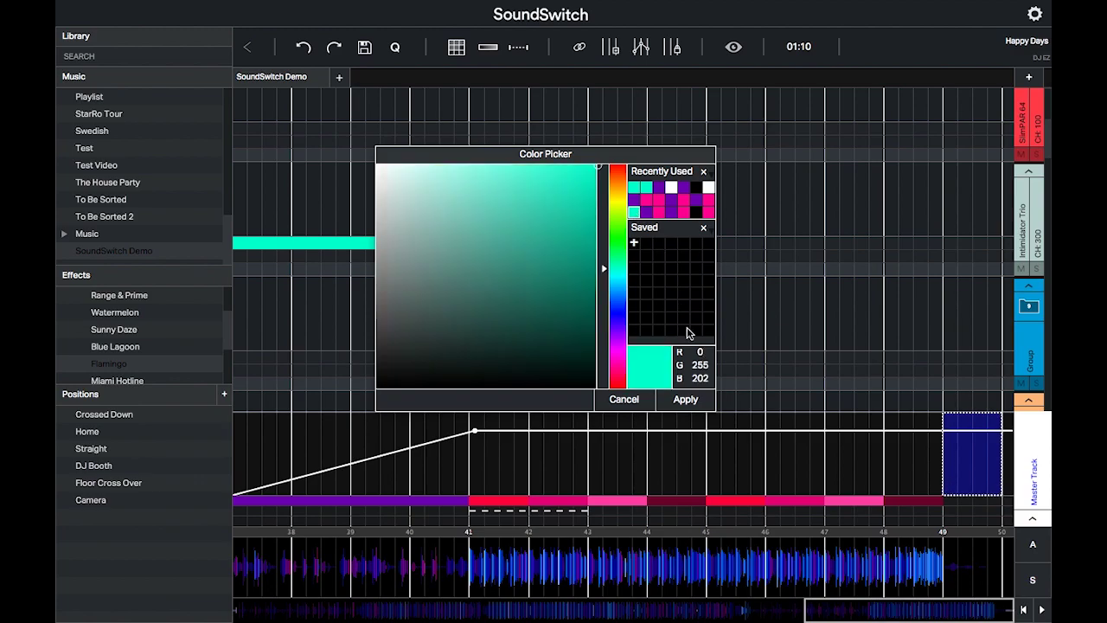
left_click(684, 401)
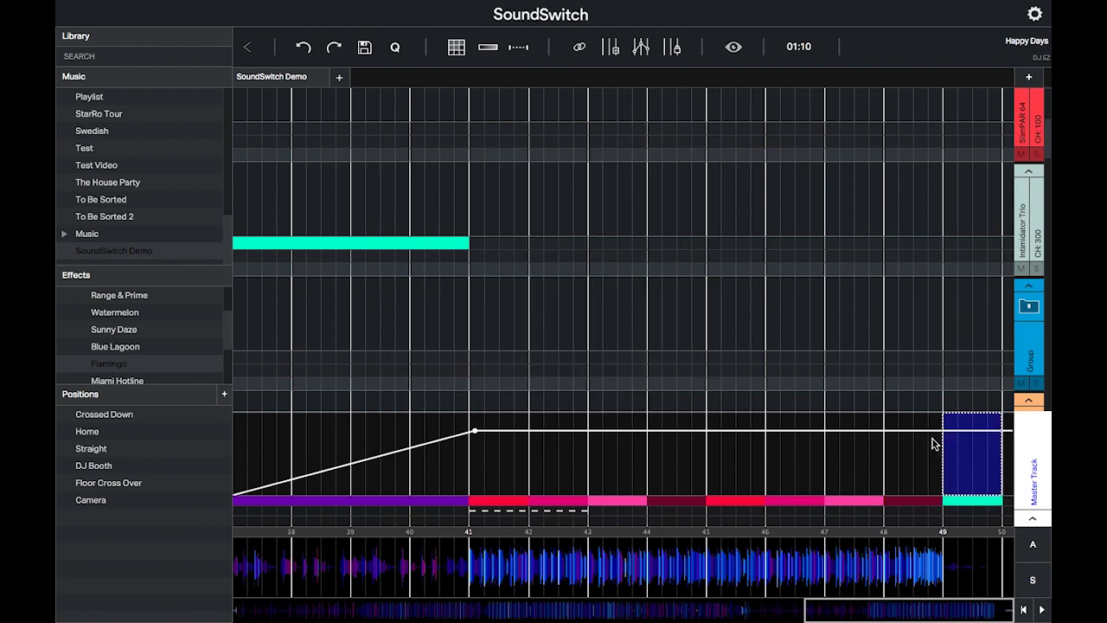
Apply the Fade Out intensity effect to the Master Track between bars 49 and 50
scroll(155, 332, "up", 5)
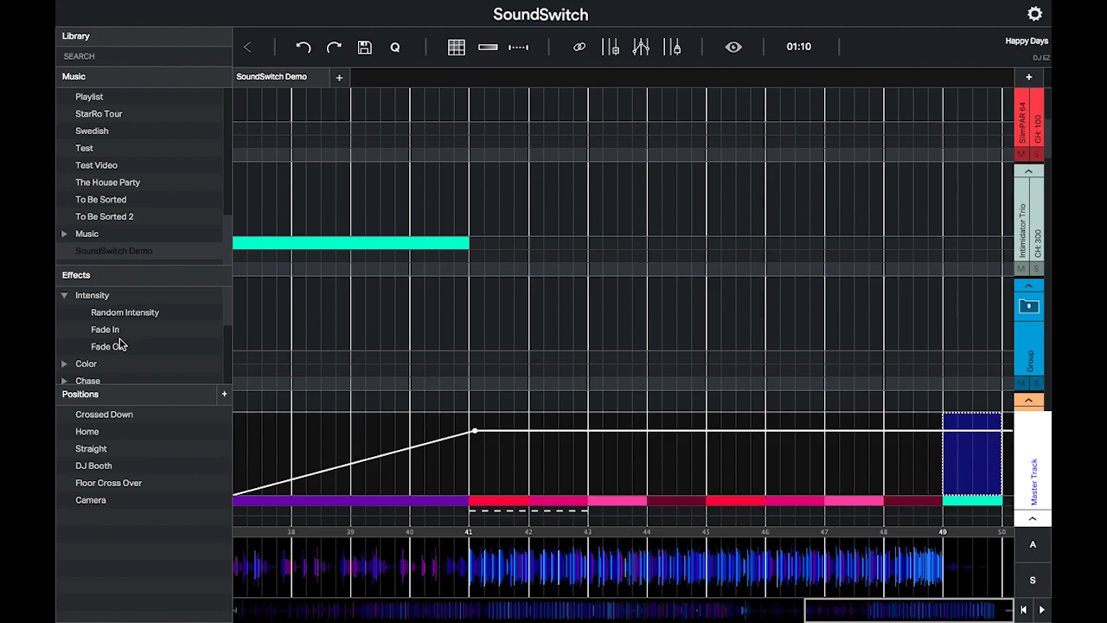
left_click_drag(122, 346, 144, 354)
left_click_drag(970, 478, 970, 476)
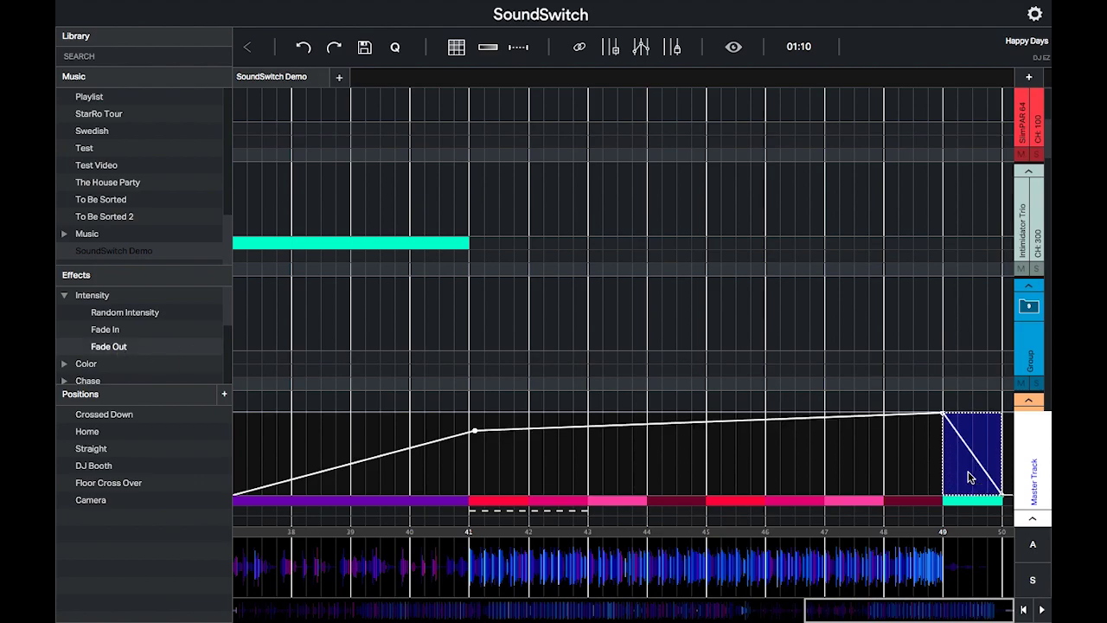
Open the Positions editor and preview the Home, Straight, DJ Booth, Floor Cross Over and Camera positions on the fixtures
scroll(912, 452, "down", 5)
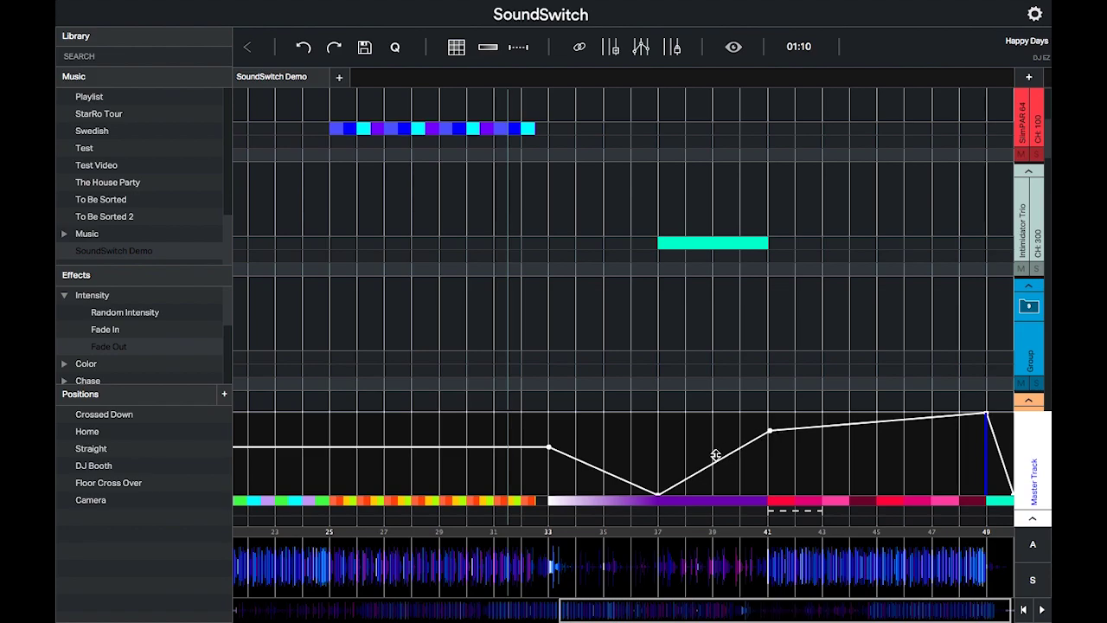
scroll(715, 454, "down", 5)
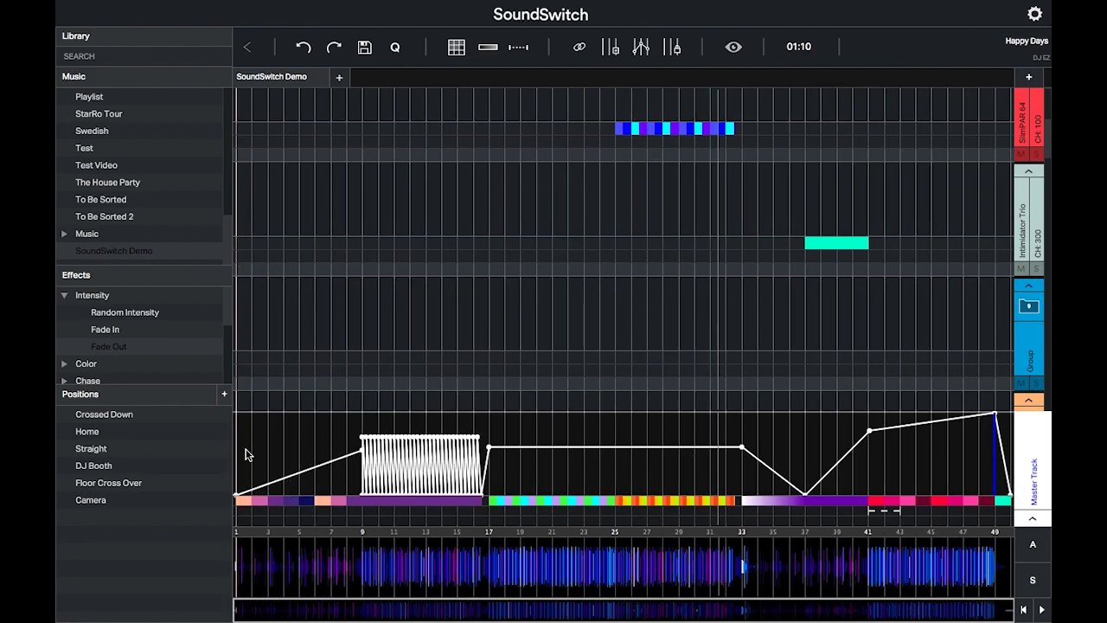
scroll(245, 454, "up", 1)
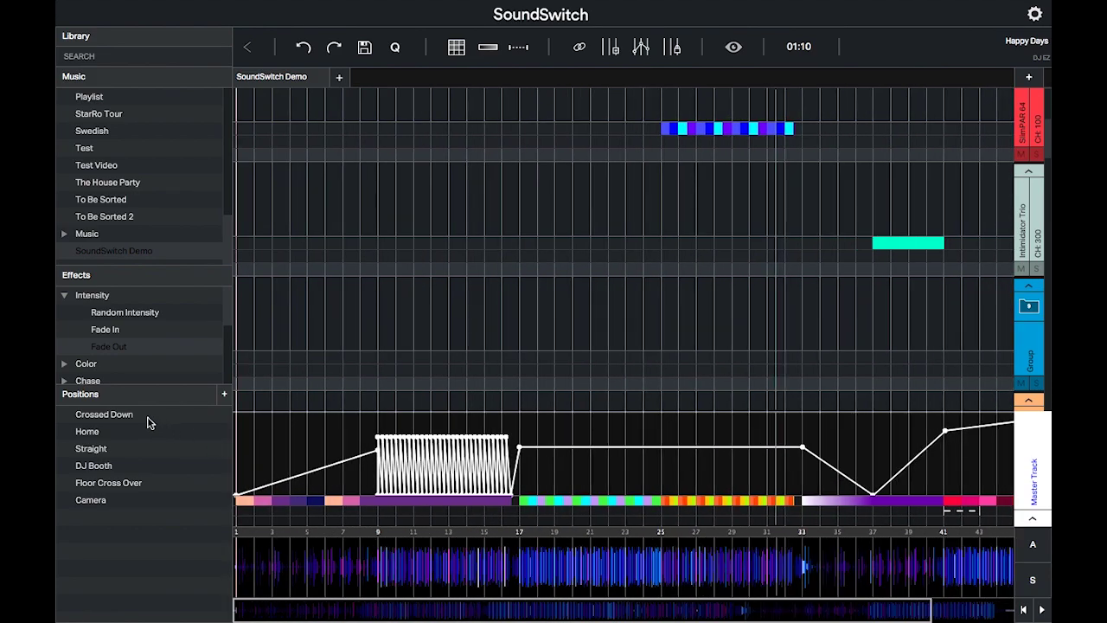
double_click(148, 422)
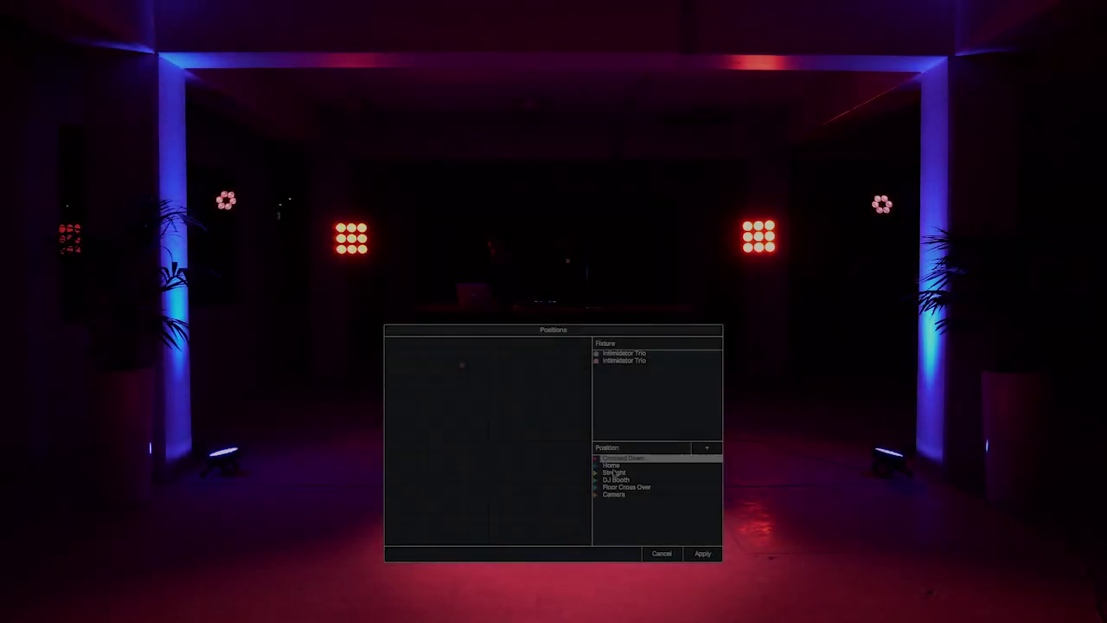
left_click(613, 466)
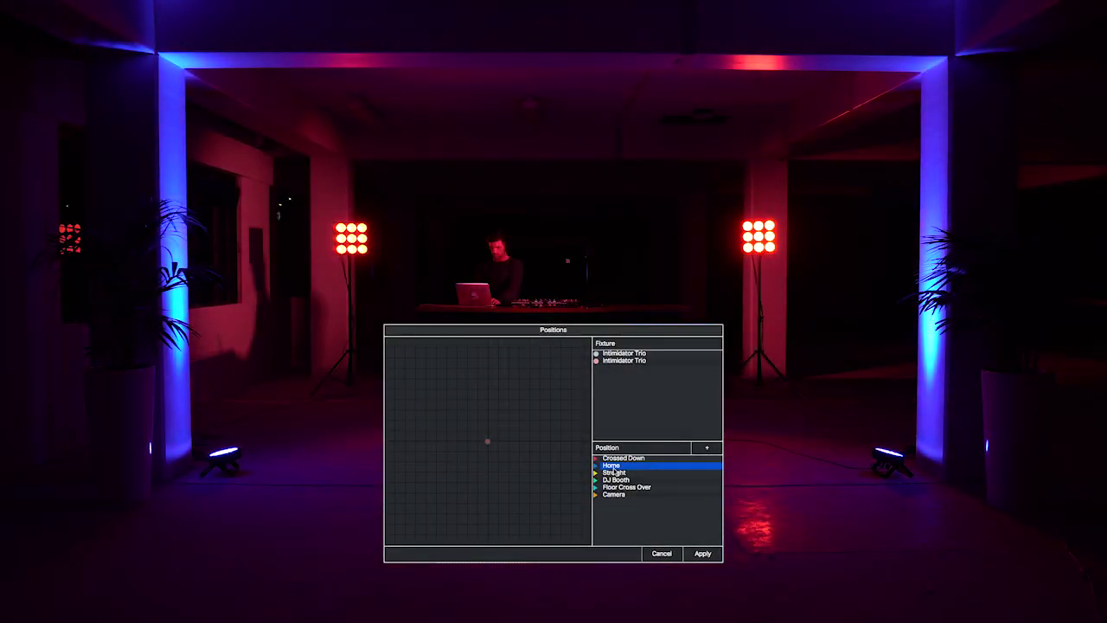
left_click(615, 473)
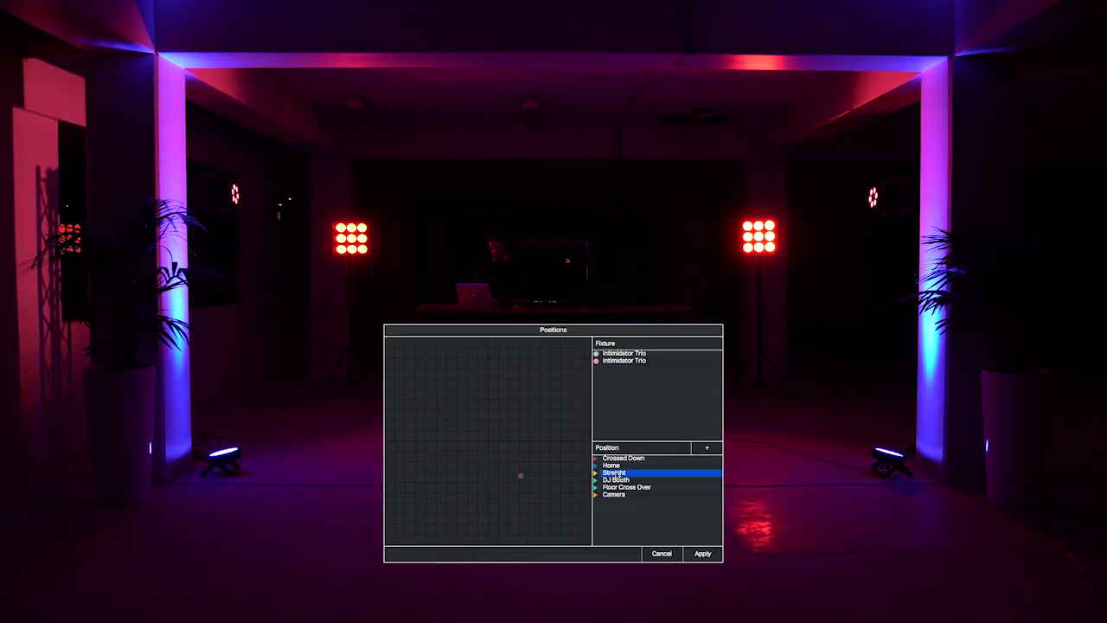
left_click(618, 481)
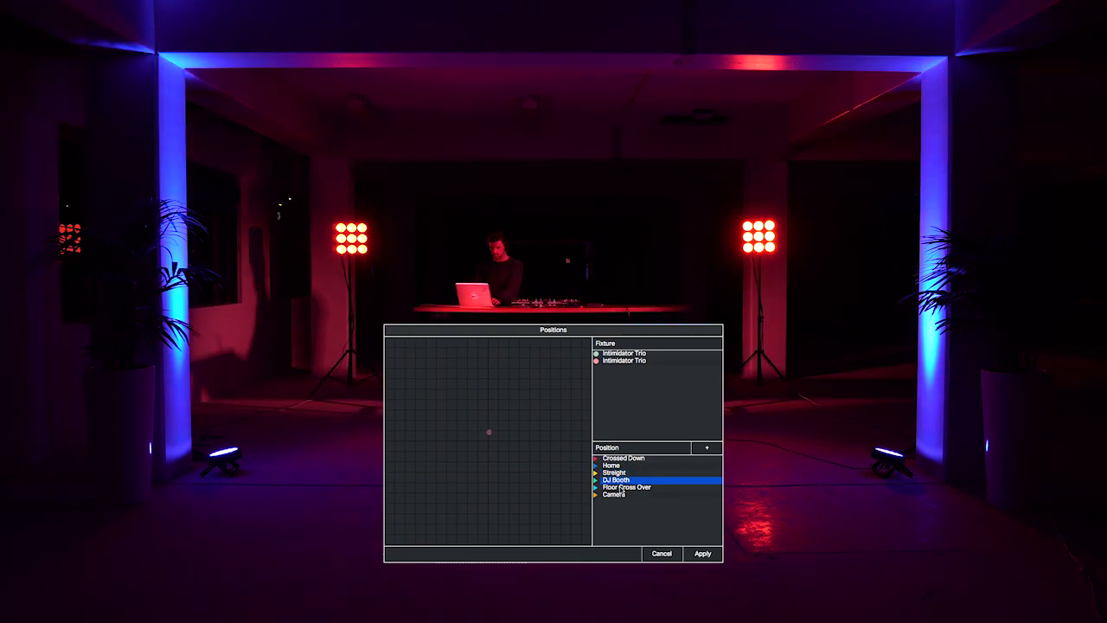
left_click(621, 488)
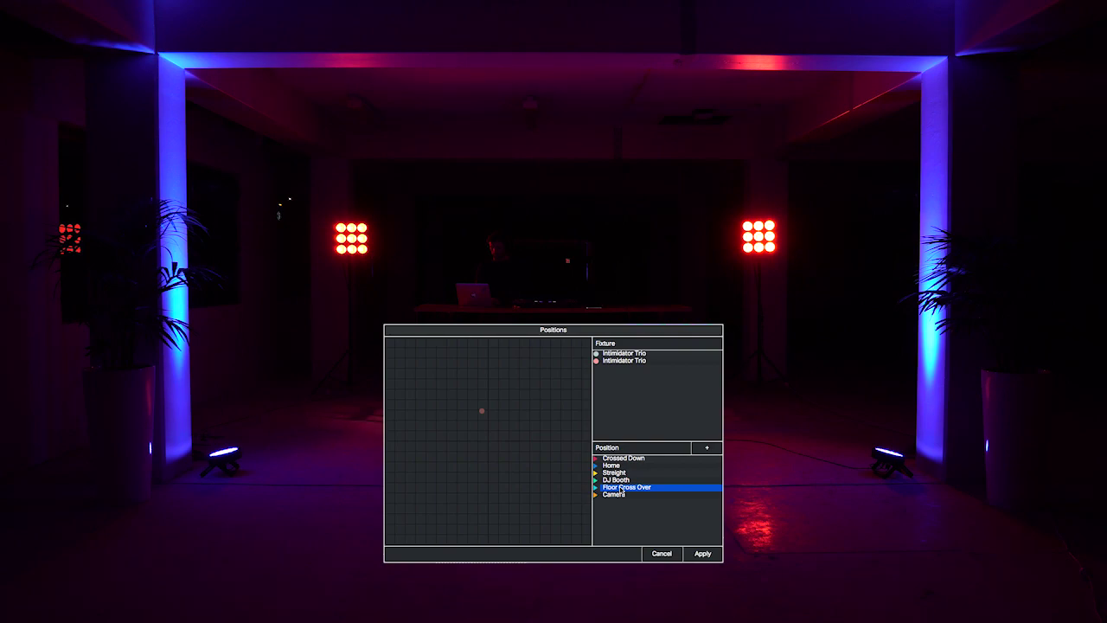
left_click(617, 496)
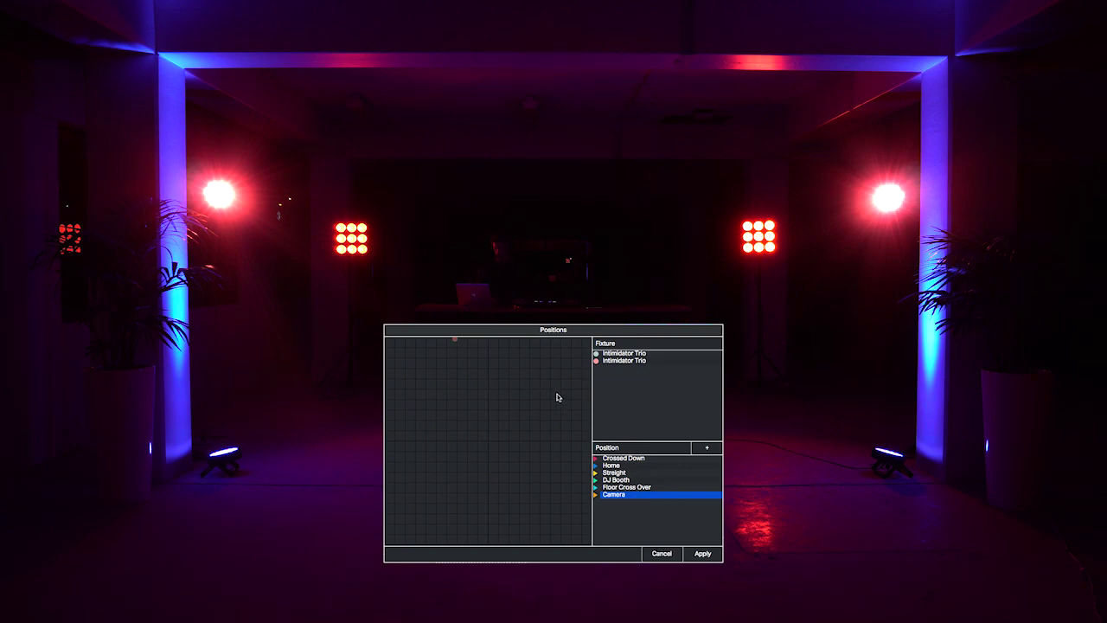
Move the second Intimidator Trio's aiming point downward on the grid for the Floor Cross Over position
left_click(617, 487)
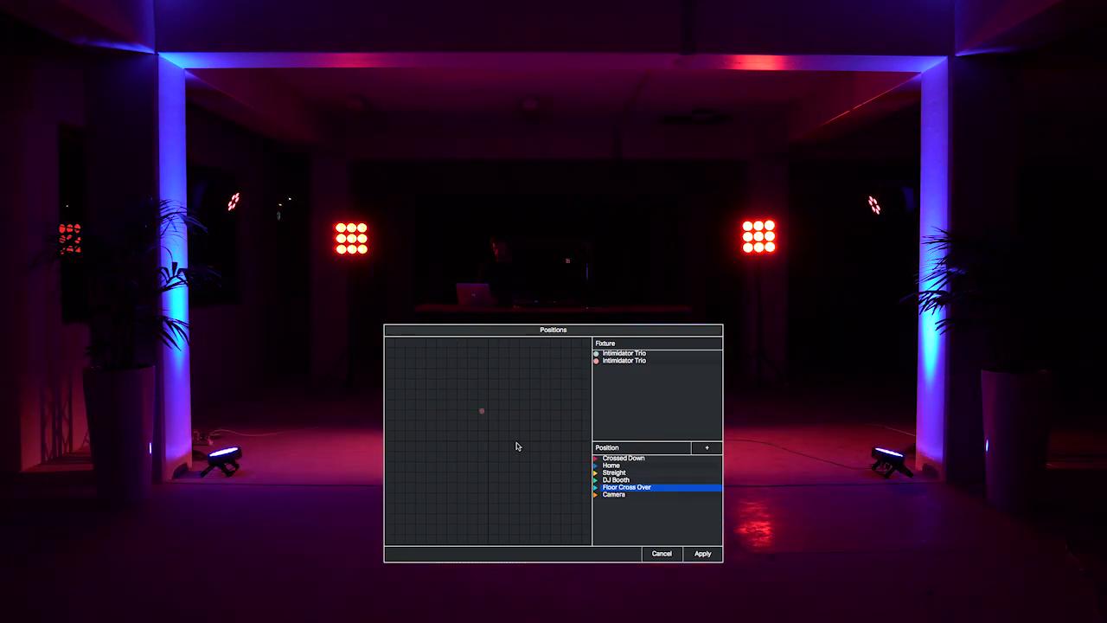
left_click(620, 361)
left_click_drag(482, 412, 491, 465)
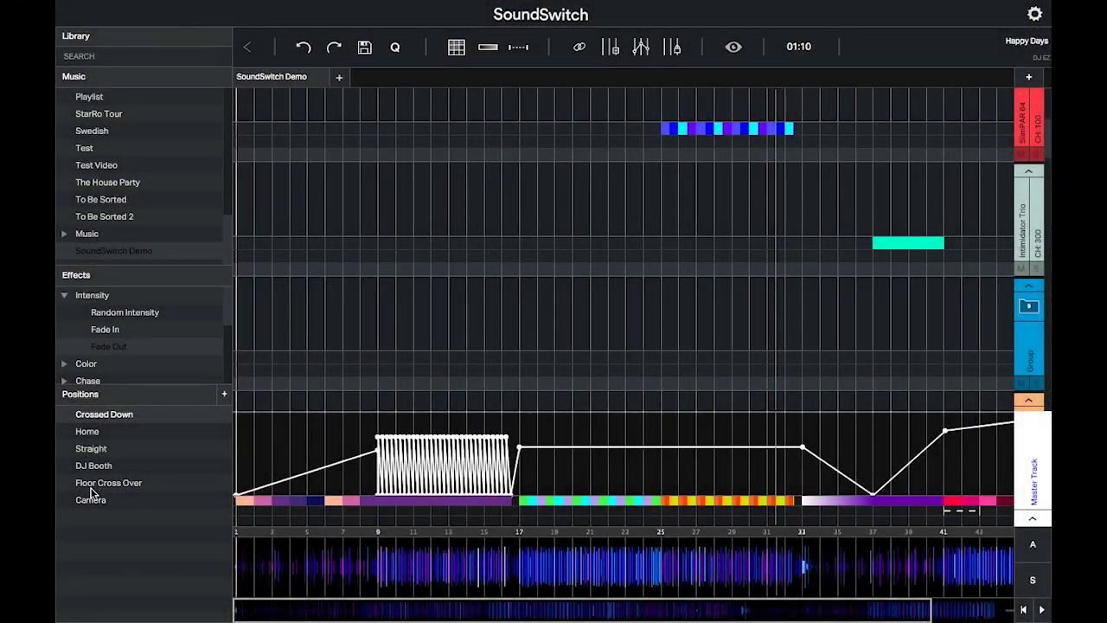
Place the Home position at bar 1 and the DJ Booth position at bar 9 on the Master Track
scroll(290, 443, "up", 10)
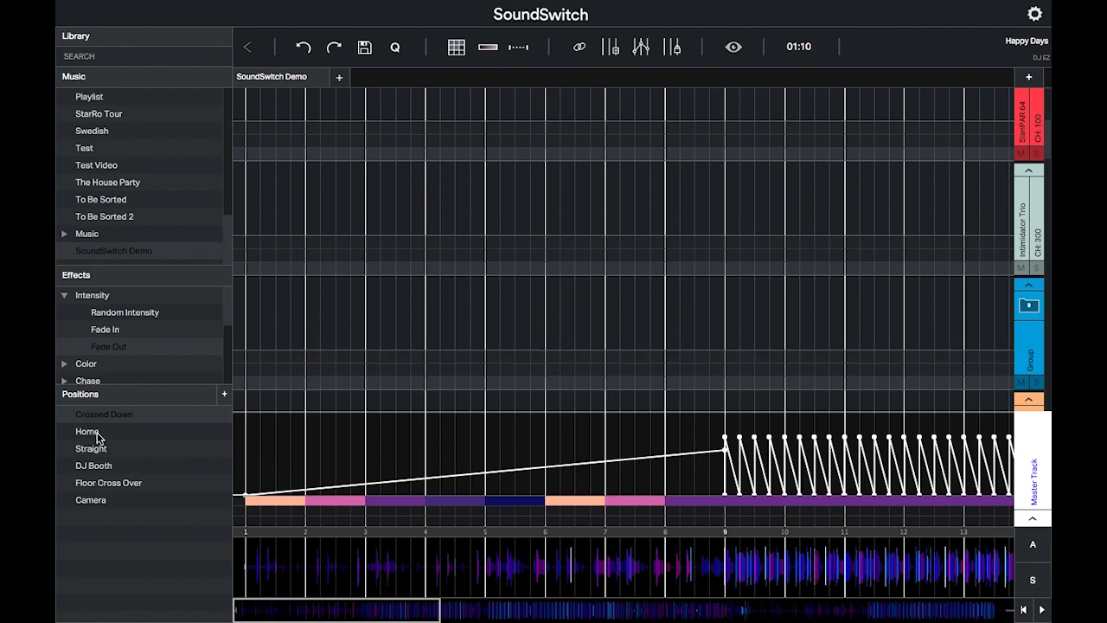
left_click_drag(98, 438, 260, 517)
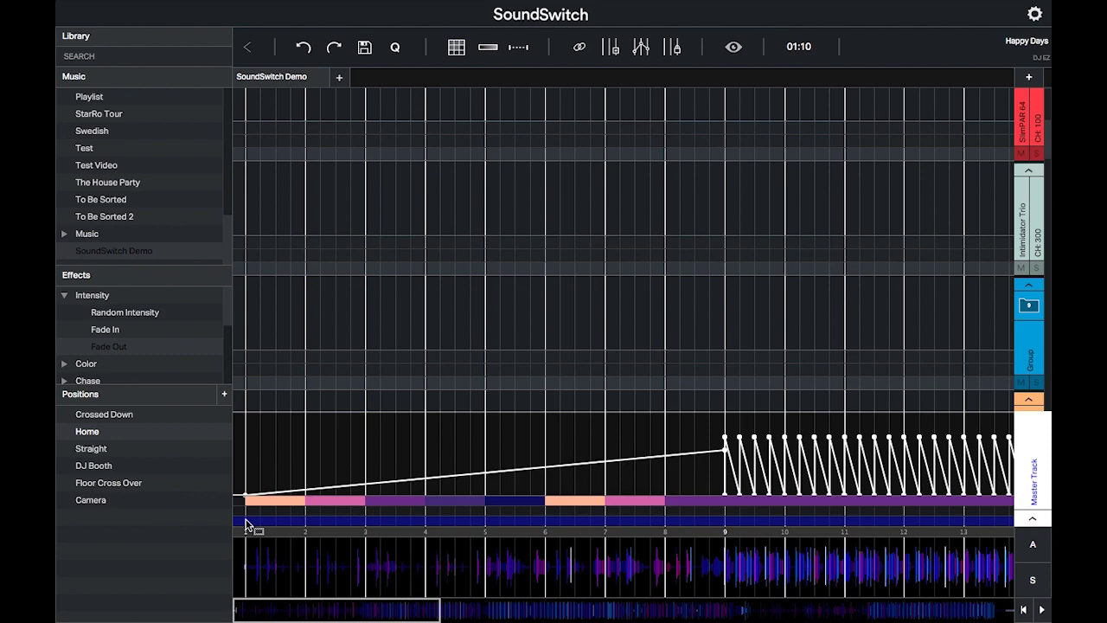
left_click(102, 465)
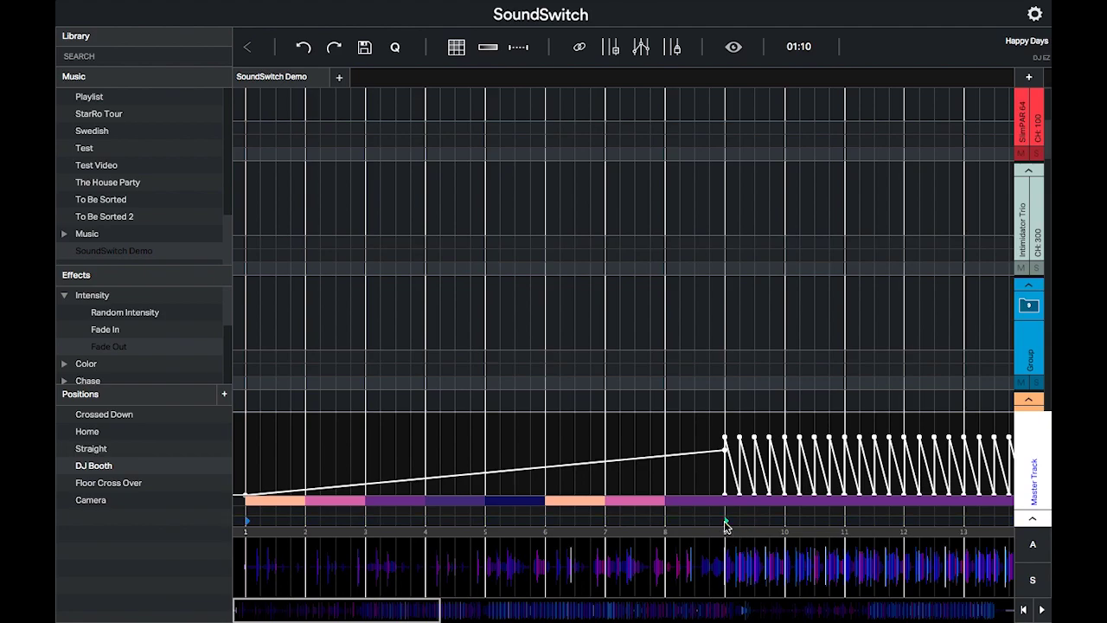
Place the DJ Booth position halfway through bar 16 and the Crossed Down position at bar 17 on the Master Track
scroll(741, 524, "down", 3)
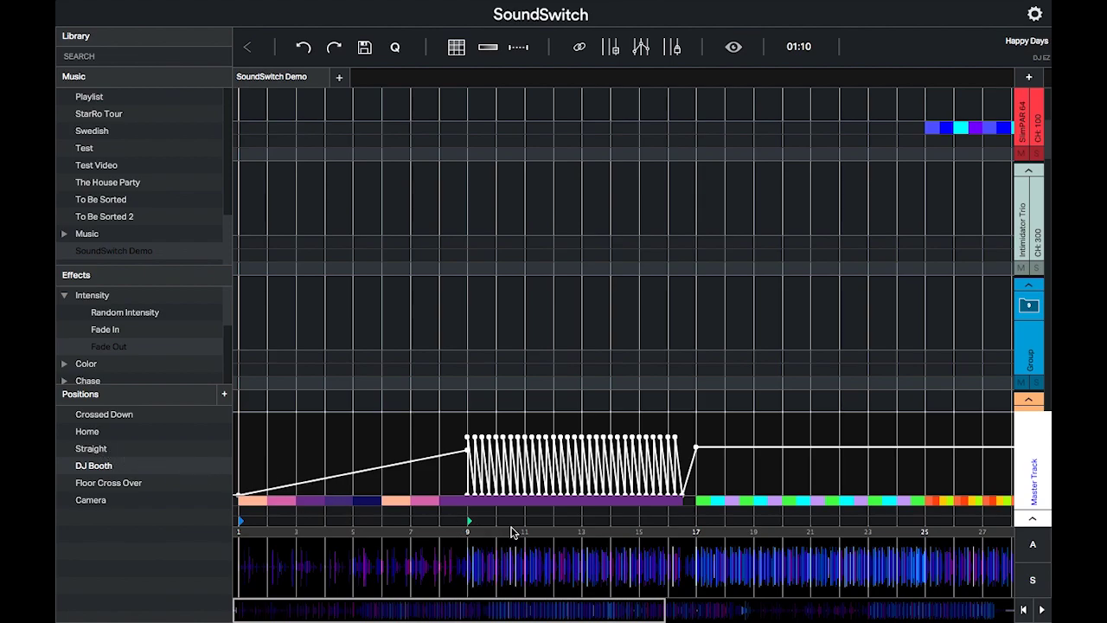
scroll(511, 532, "up", 3)
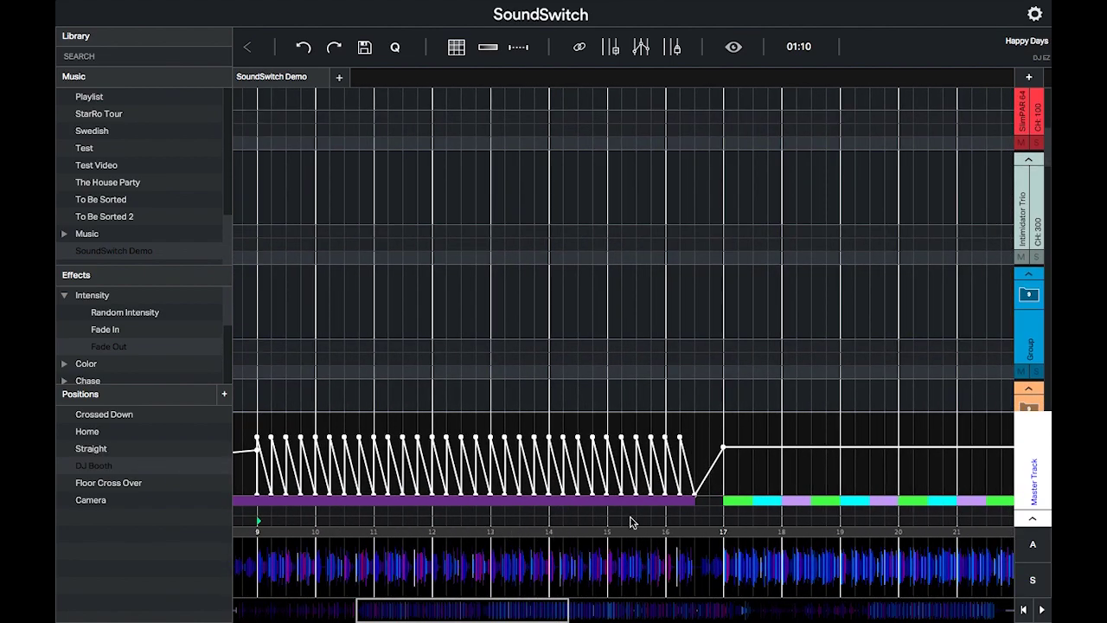
scroll(762, 511, "up", 2)
left_click_drag(111, 471, 489, 512)
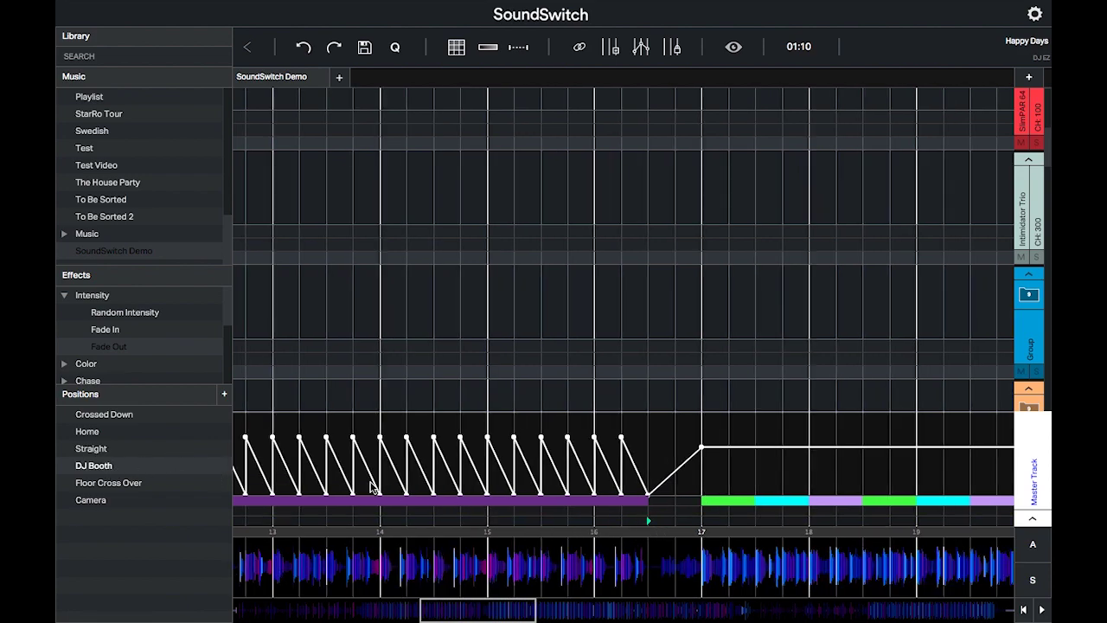
left_click(119, 486)
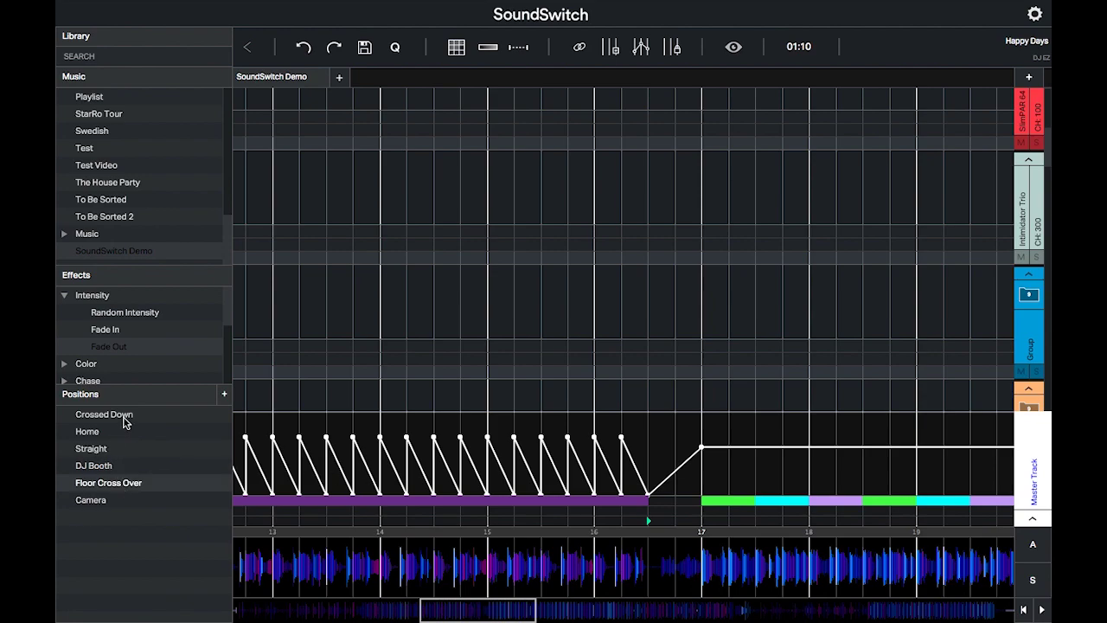
left_click(122, 420)
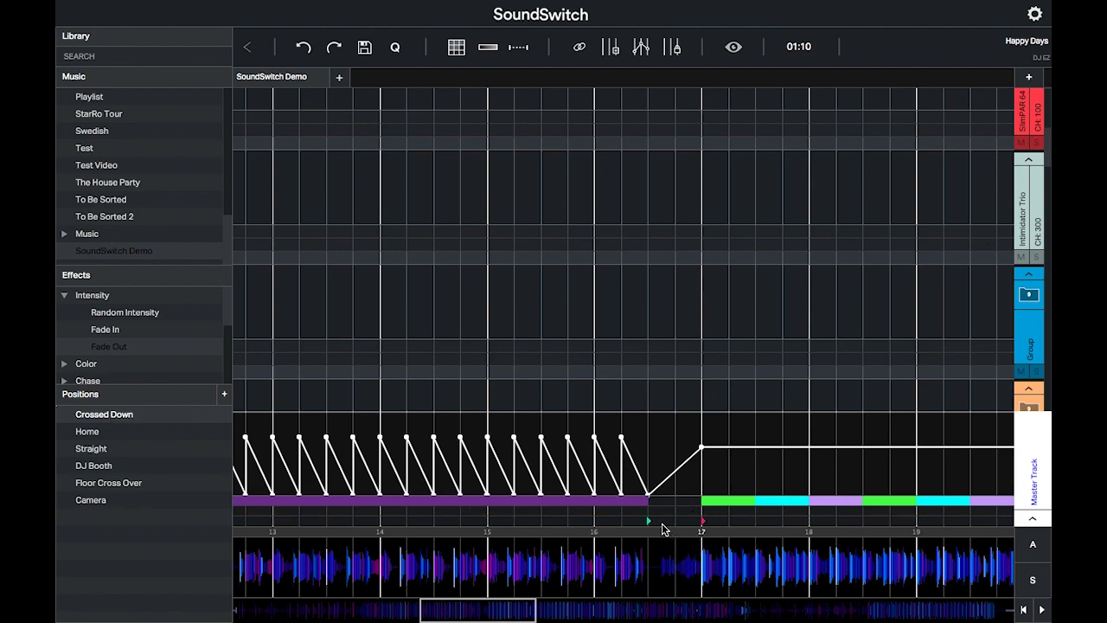
Add the Floor Cross Over position at bar 25 and the Camera position halfway through bar 32 on the Master Track
scroll(662, 529, "down", 5)
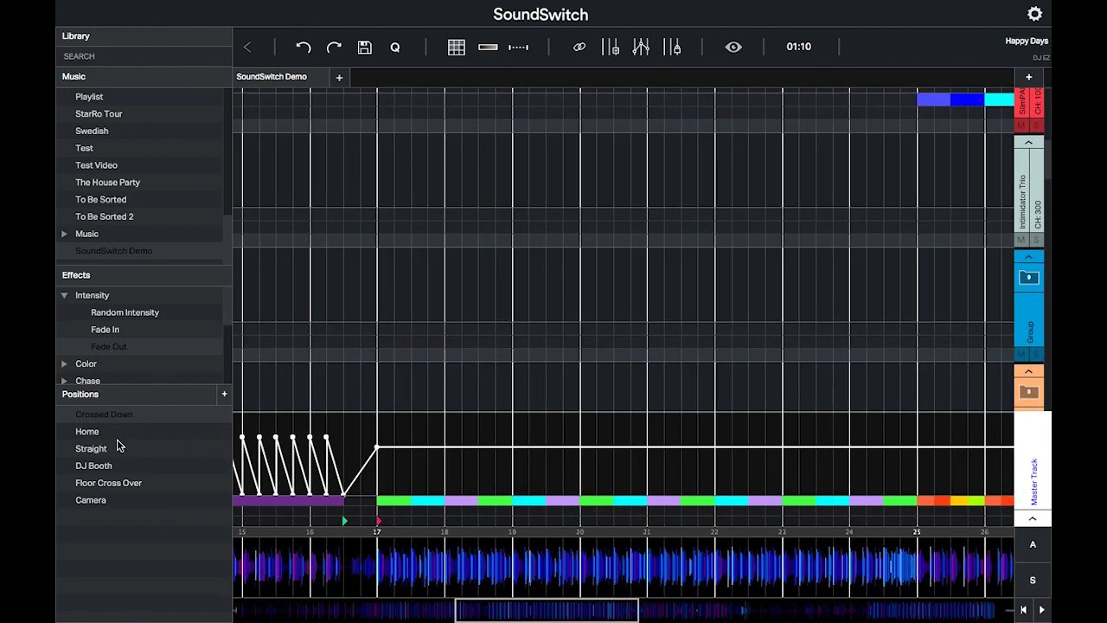
left_click(108, 483)
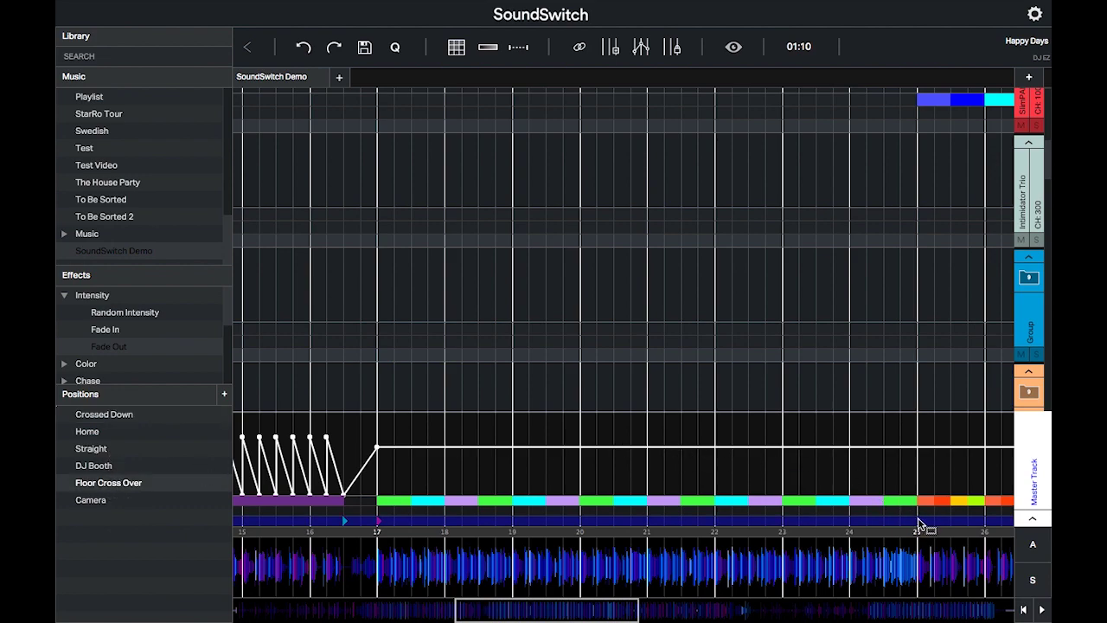
scroll(943, 516, "right", 10)
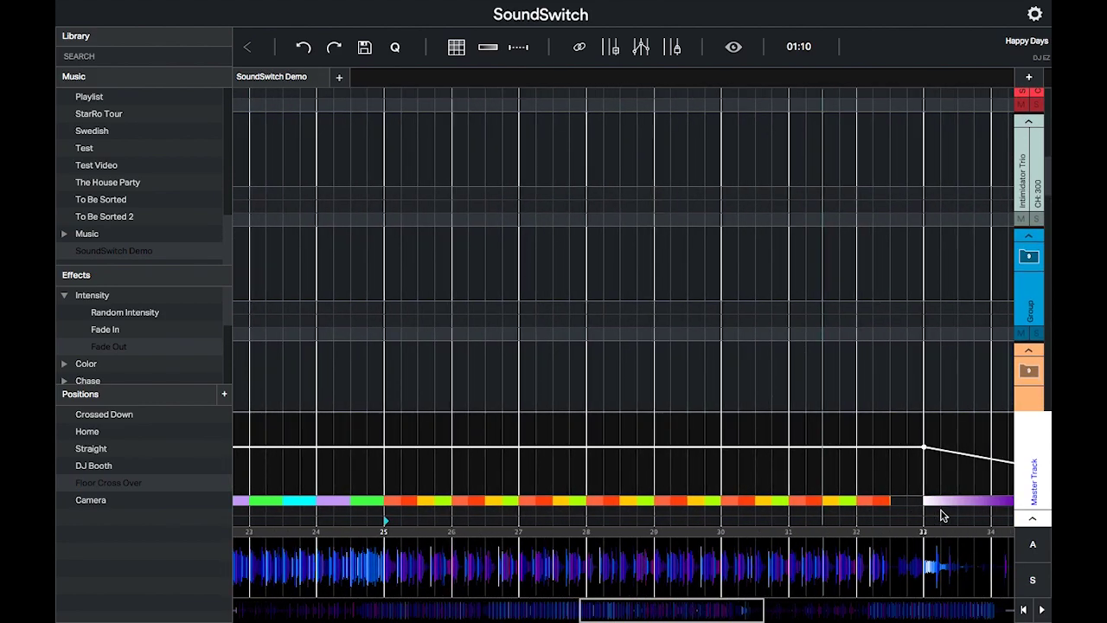
left_click_drag(117, 507, 756, 486)
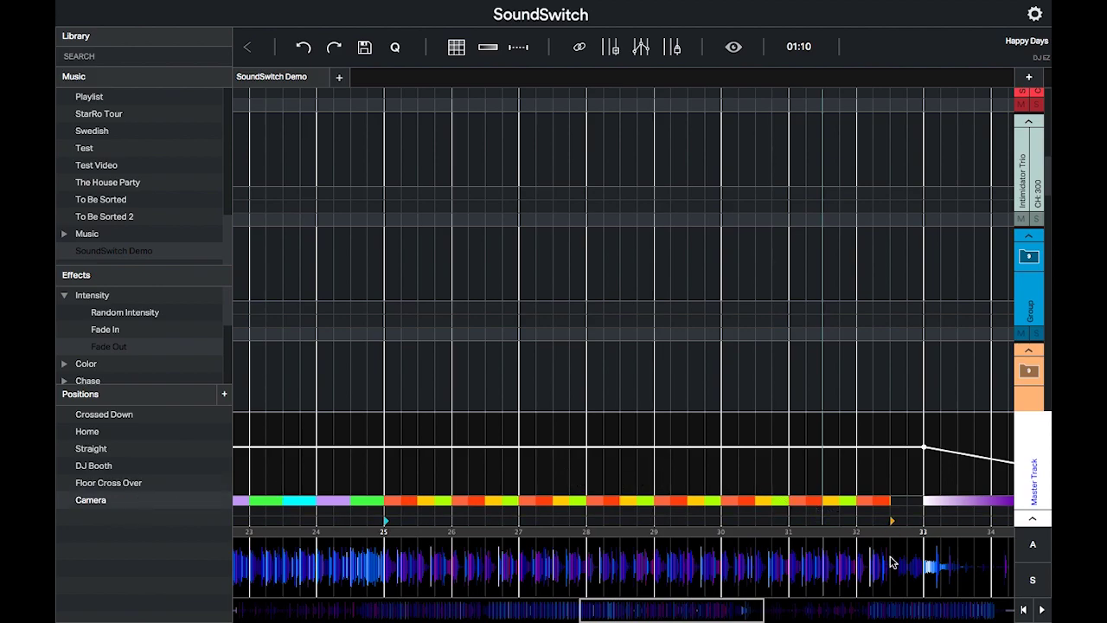
Place the DJ Booth position at bar 33 and the Crossed Down position at bar 37 on the Master Track
scroll(891, 562, "down", 5)
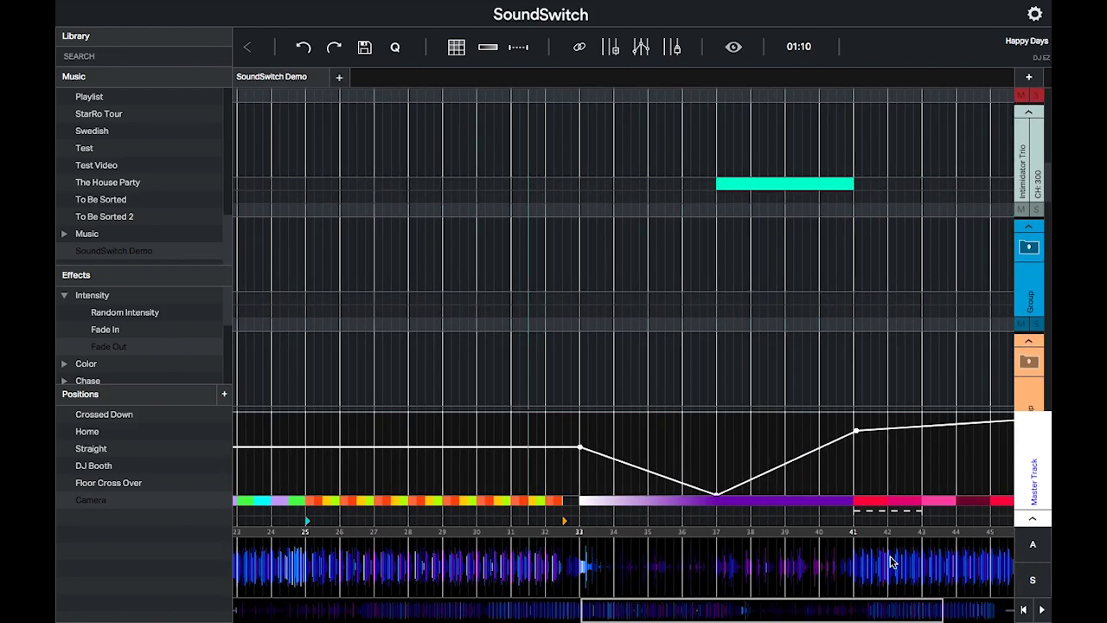
scroll(571, 495, "up", 6)
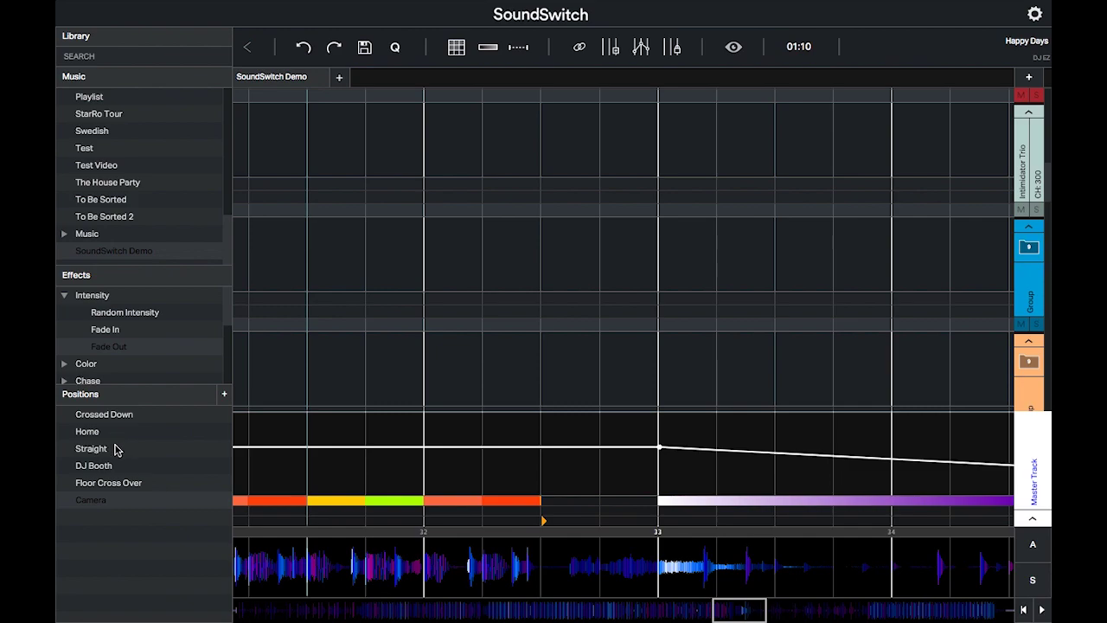
left_click_drag(109, 468, 685, 459)
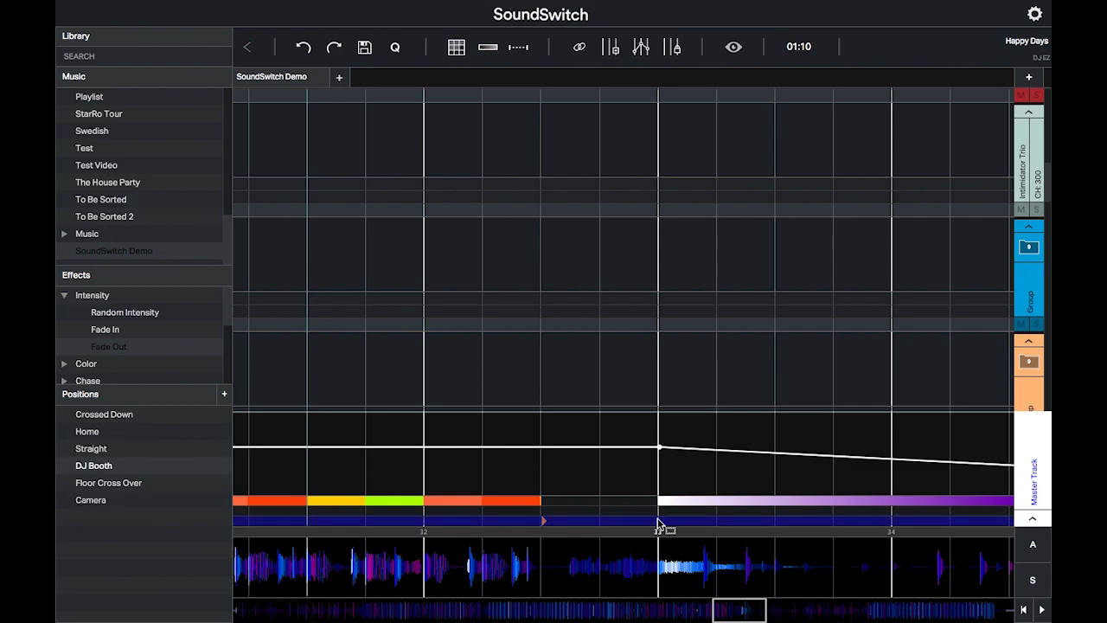
scroll(659, 525, "right", 10)
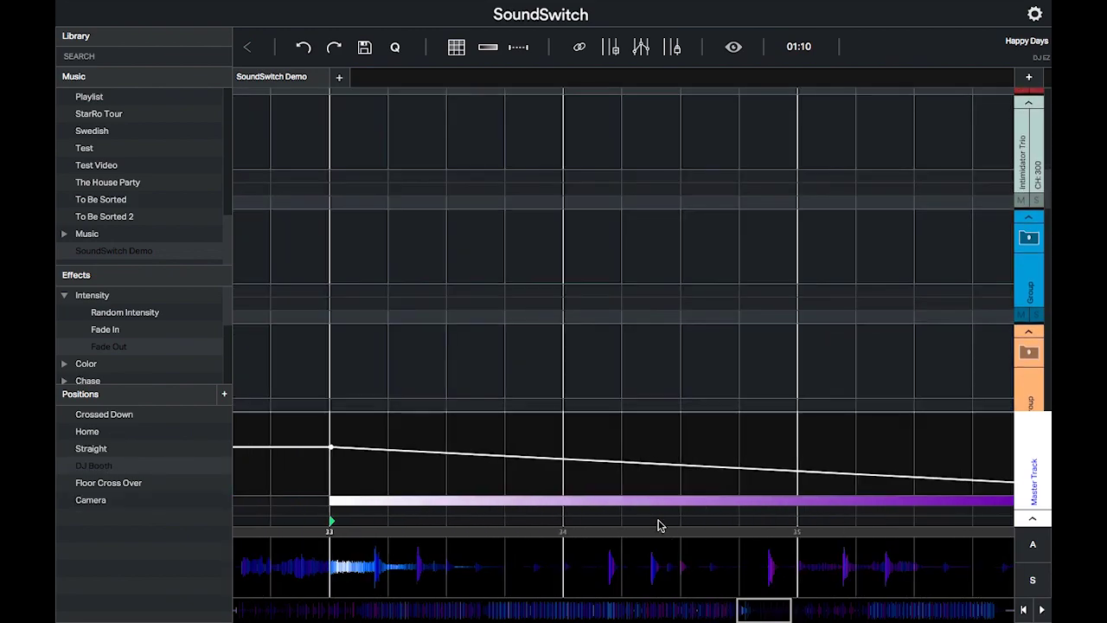
scroll(643, 531, "right", 3)
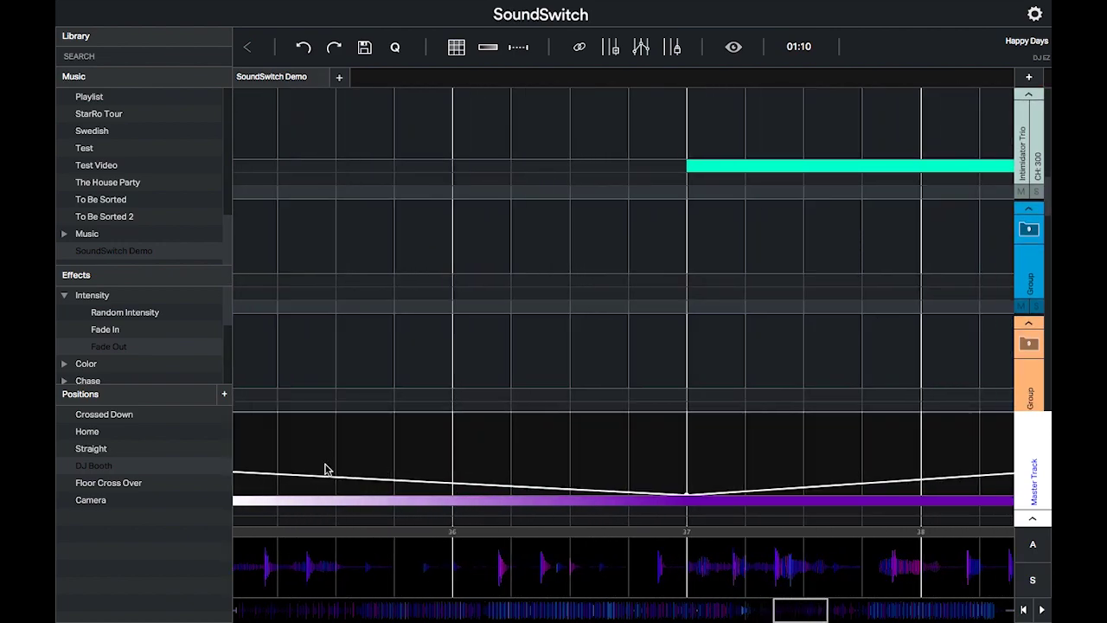
left_click(137, 418)
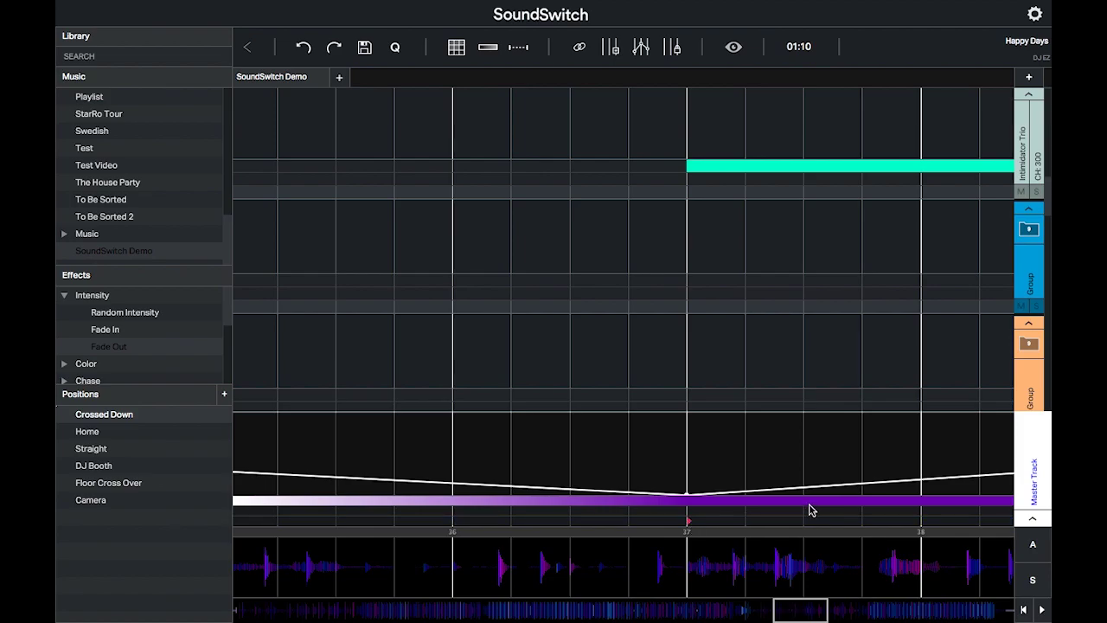
Place the Straight position at bar 41 on the Master Track
scroll(809, 511, "down", 5)
scroll(809, 510, "right", 8)
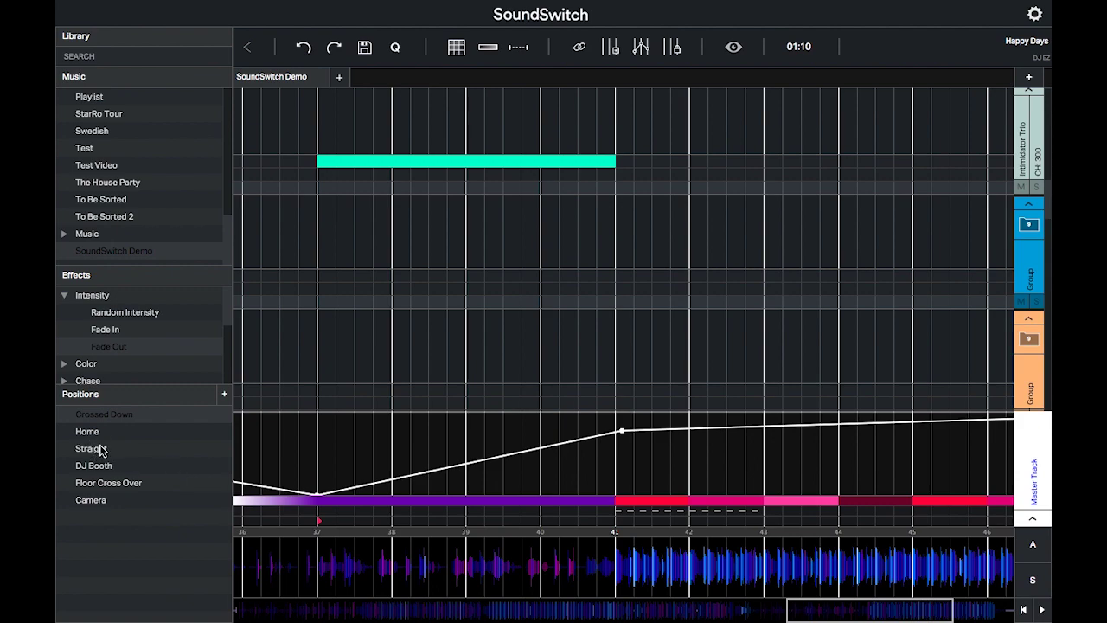
left_click_drag(101, 449, 194, 450)
left_click_drag(614, 525, 615, 524)
Finish the Master Track's position cues with DJ Booth at bar 49 and Home at bar 50
scroll(703, 546, "right", 4)
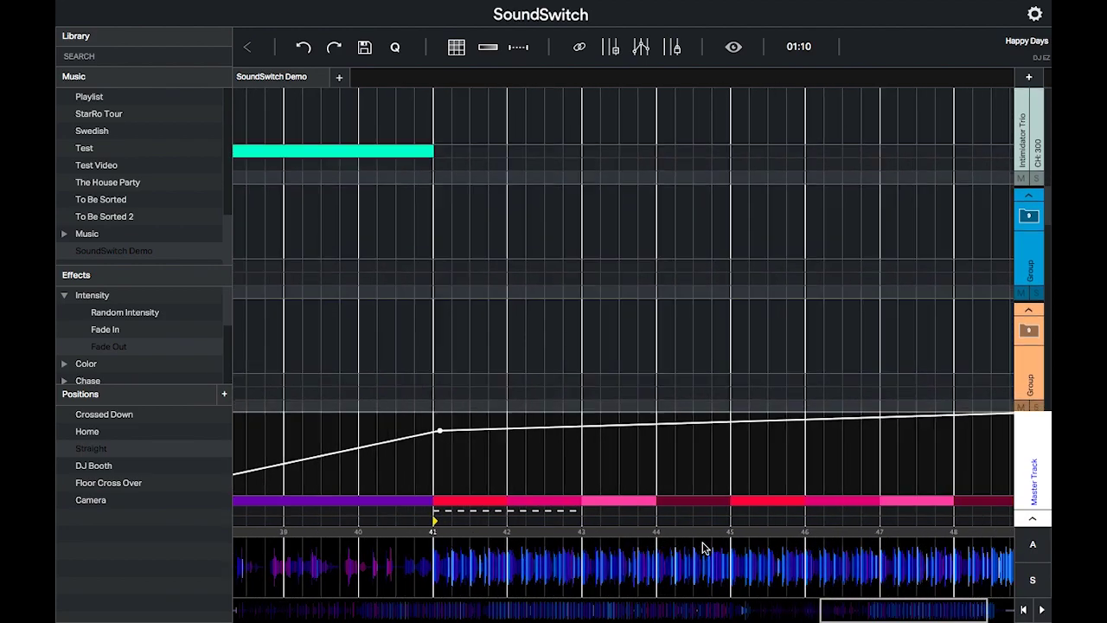
scroll(702, 547, "right", 4)
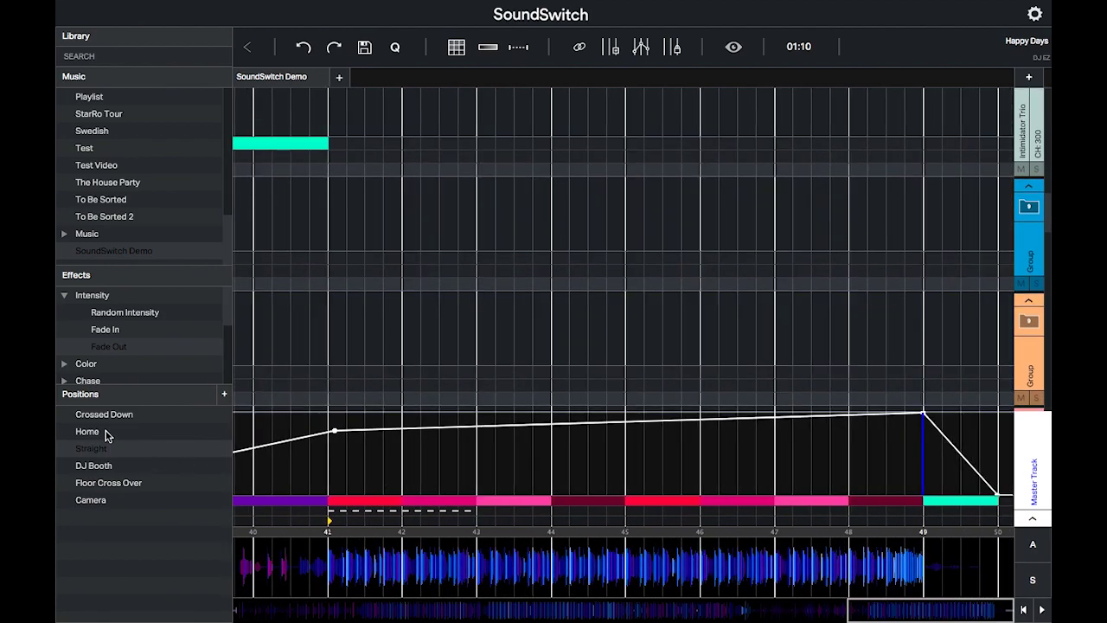
left_click_drag(98, 467, 637, 481)
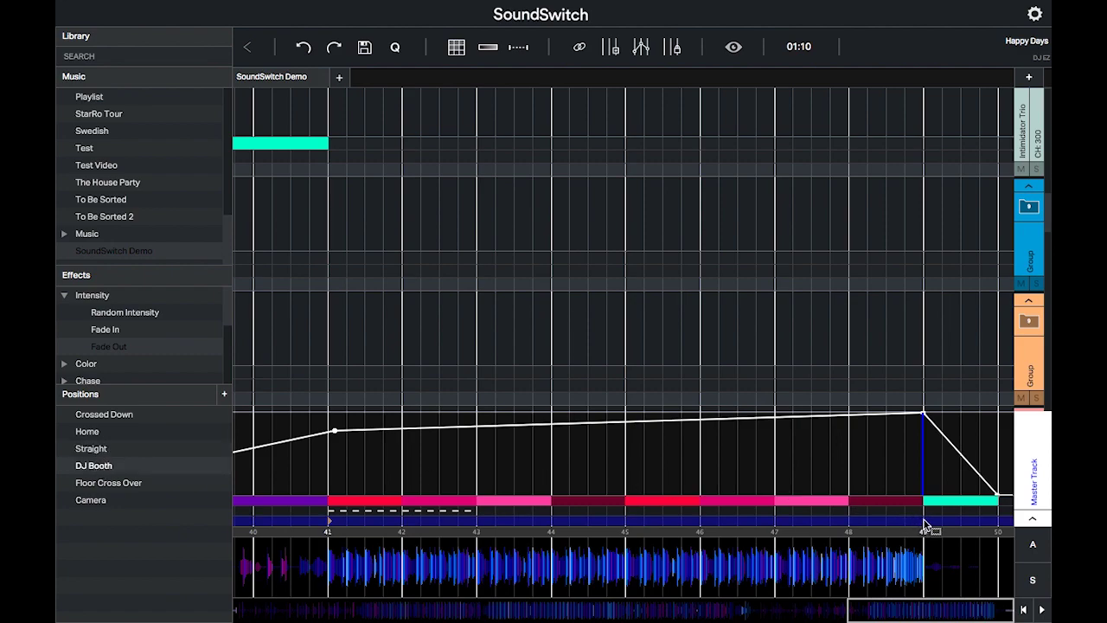
left_click(101, 433)
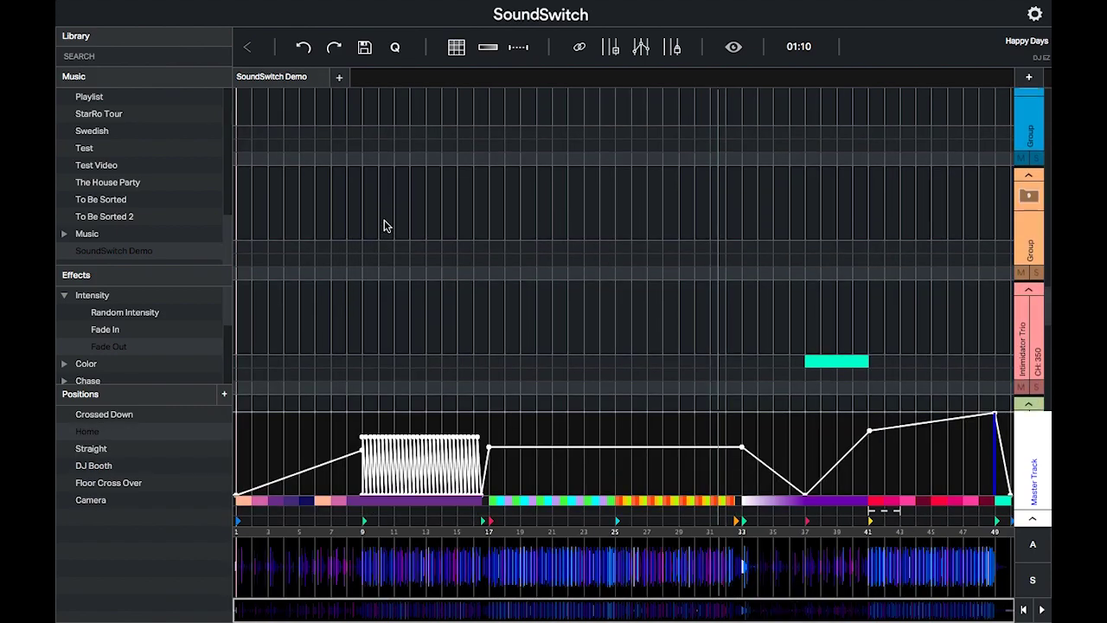
scroll(384, 225, "up", 2)
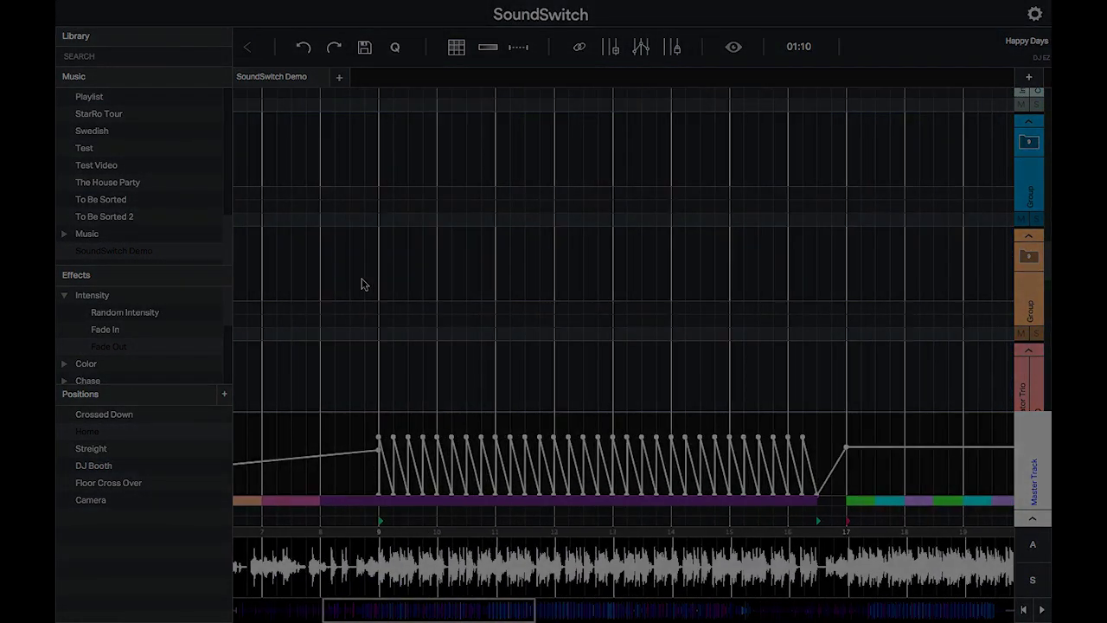